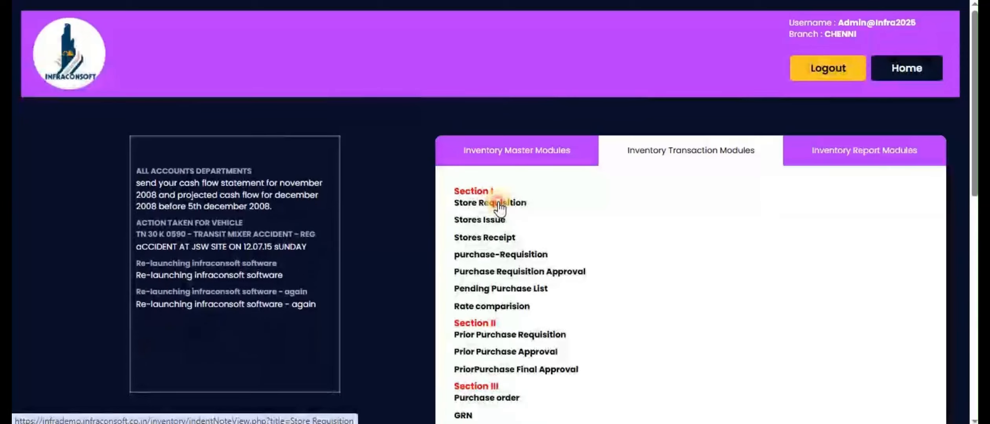
Open the Store Requisition module and start a new stores requisition note.
{"action": "left_click", "coordinate": [499, 203]}
{"action": "scroll", "coordinate": [498, 201], "scroll_direction": "down", "scroll_amount": 2}
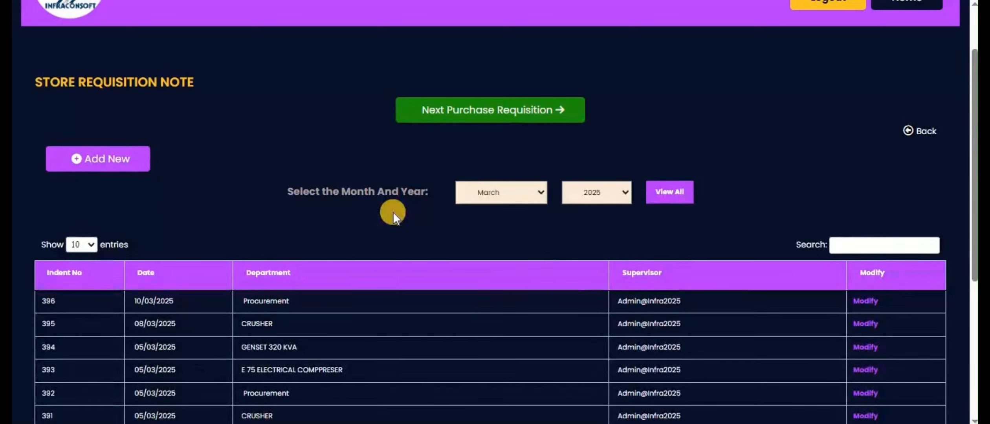
{"action": "left_click", "coordinate": [122, 167]}
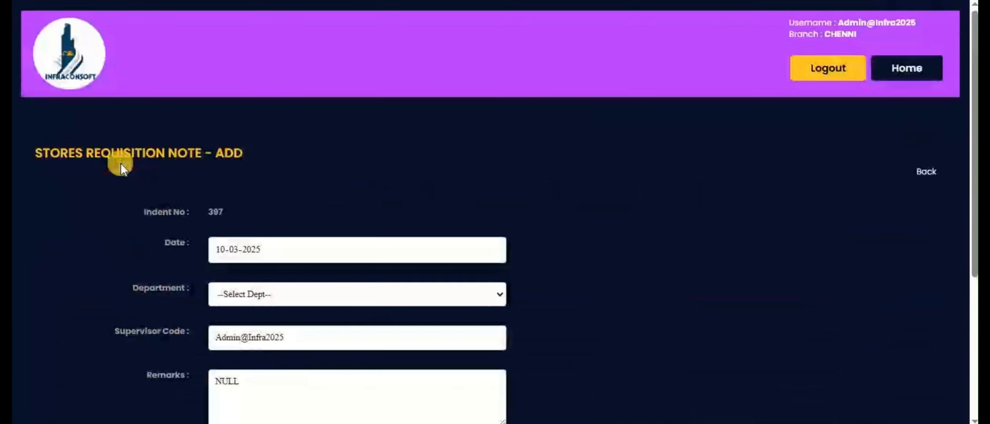
{"action": "scroll", "coordinate": [425, 240], "scroll_direction": "down", "scroll_amount": 2}
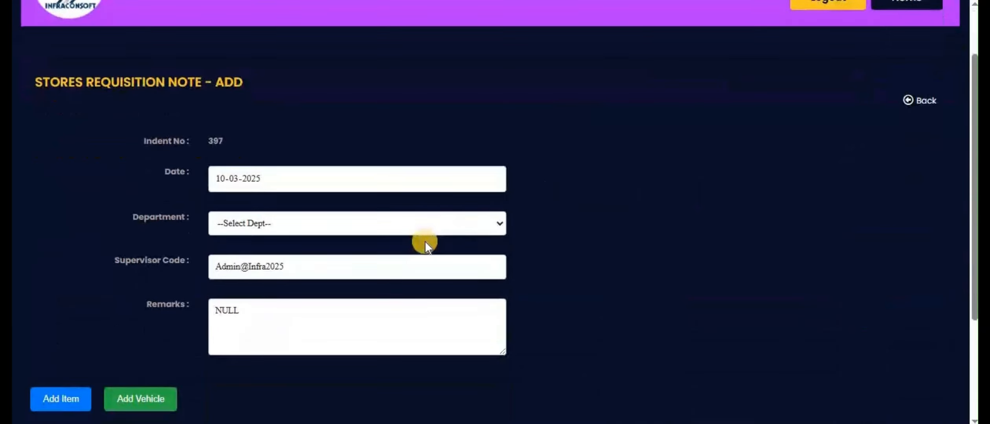
{"action": "scroll", "coordinate": [424, 240], "scroll_direction": "down", "scroll_amount": 2}
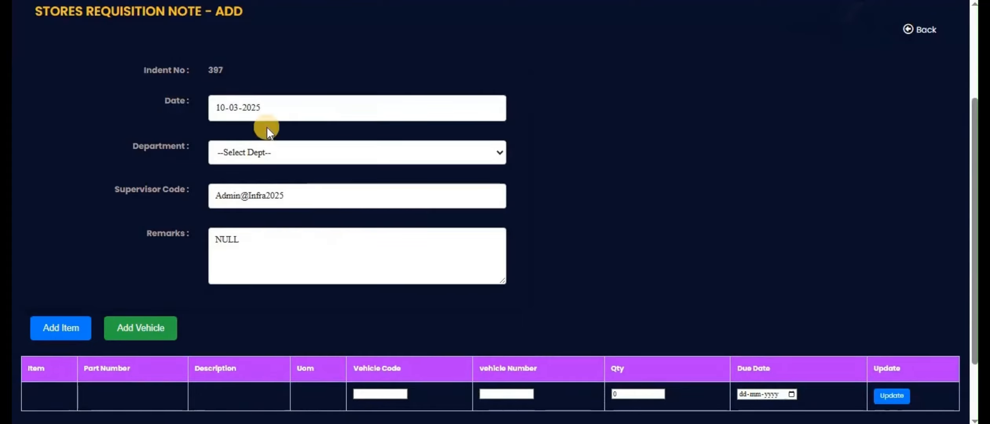
{"action": "left_click_drag", "start_coordinate": [228, 71], "coordinate": [135, 111]}
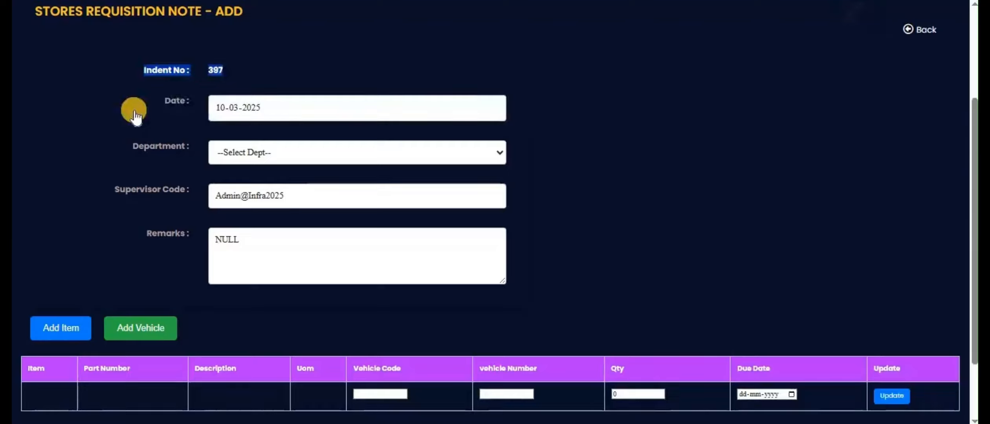
{"action": "left_click", "coordinate": [135, 114]}
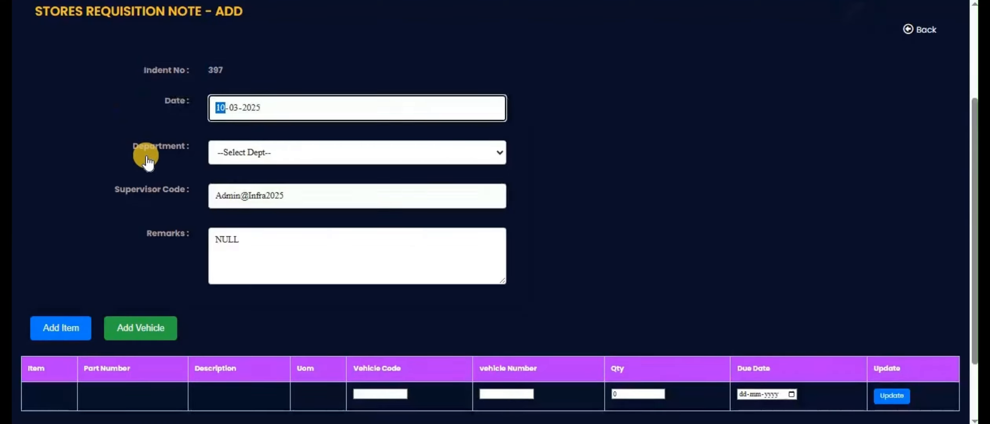
Search the items by name for DESK LAMP and add that item to the requisition note.
{"action": "left_click", "coordinate": [65, 330]}
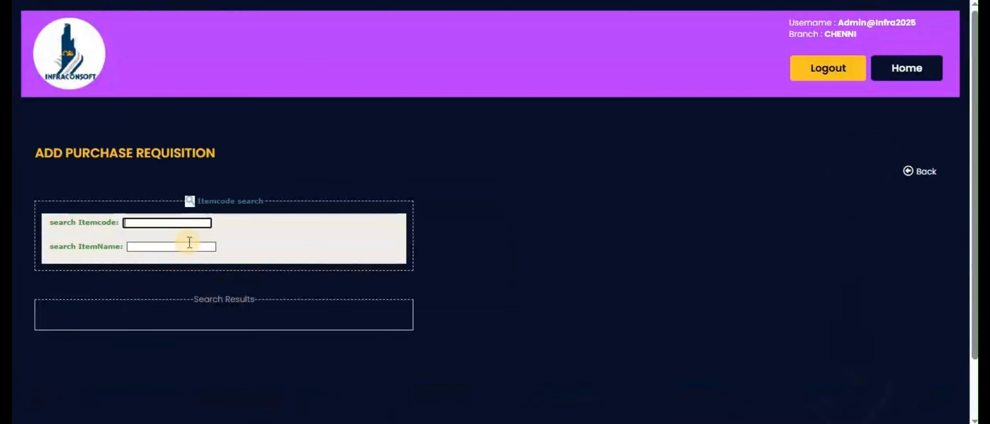
{"action": "left_click", "coordinate": [189, 245]}
{"action": "left_click", "coordinate": [190, 298]}
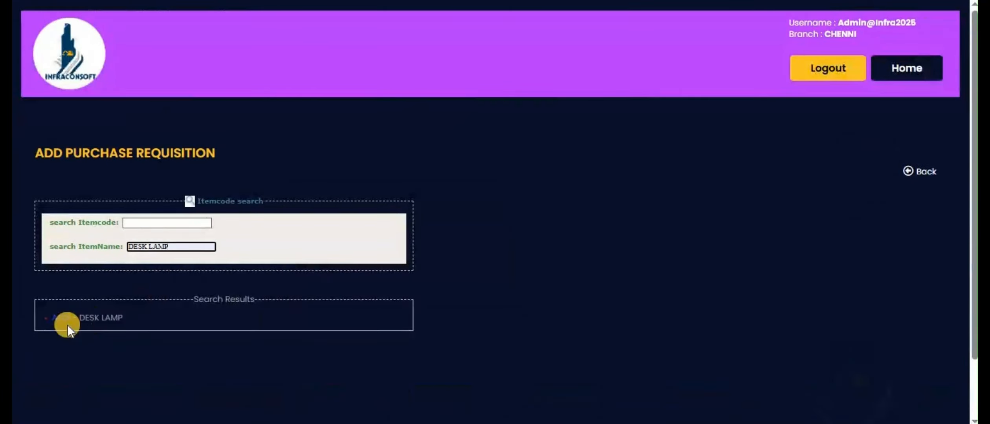
{"action": "left_click", "coordinate": [65, 320]}
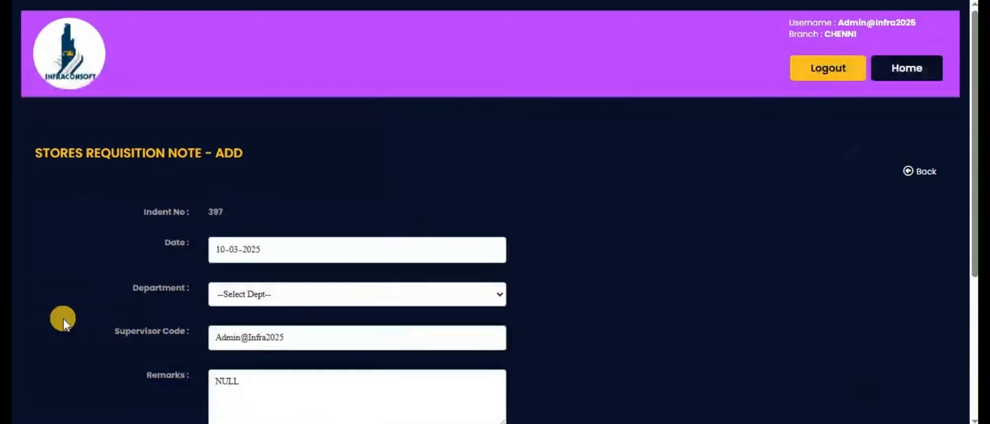
{"action": "scroll", "coordinate": [413, 291], "scroll_direction": "down", "scroll_amount": 4}
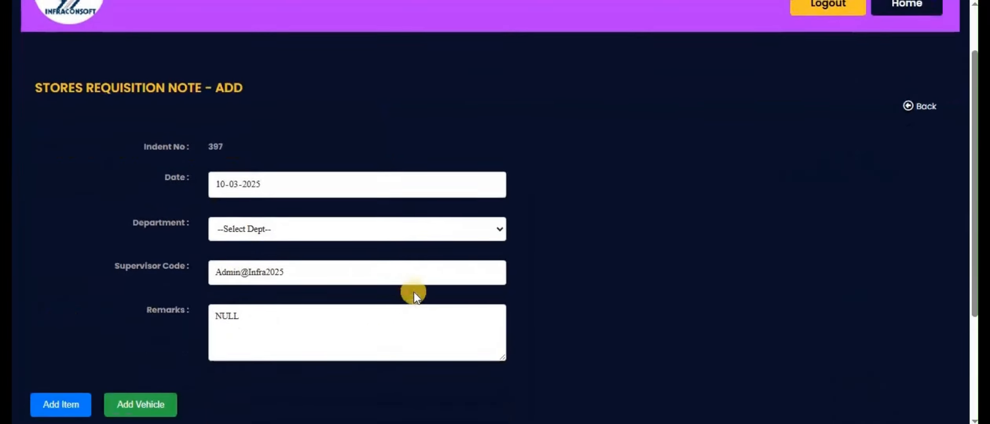
{"action": "left_click", "coordinate": [299, 404]}
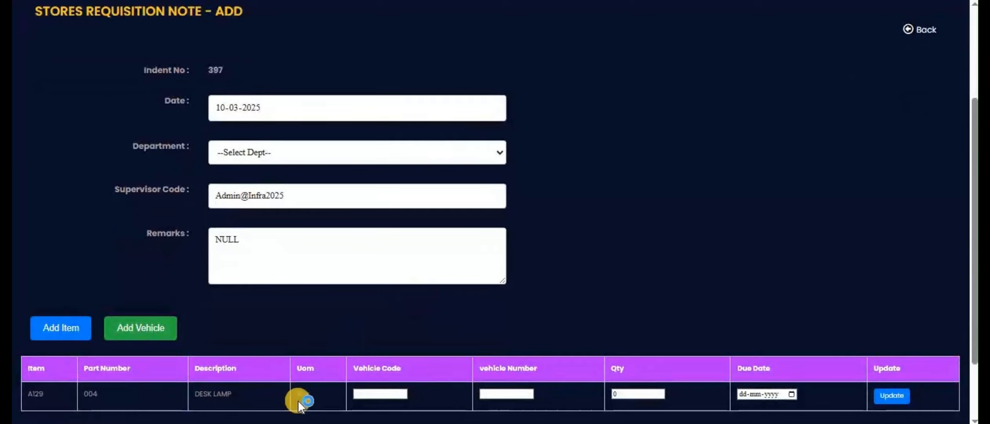
{"action": "left_click", "coordinate": [316, 401]}
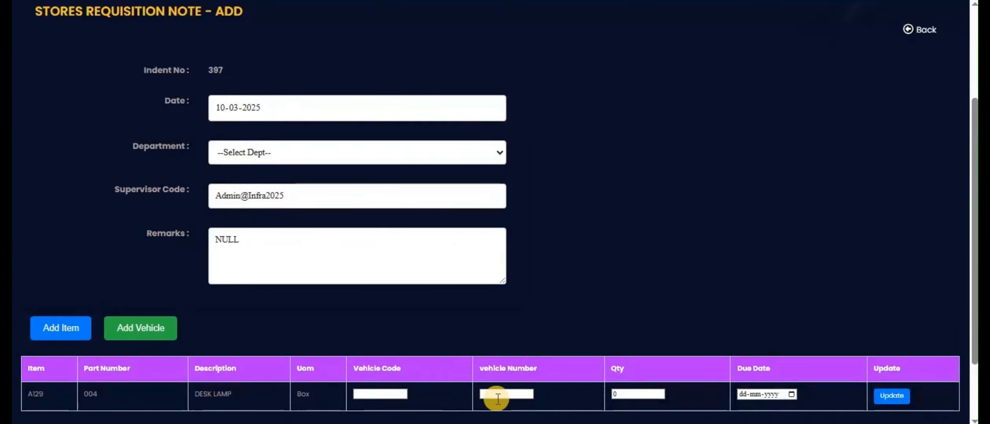
Replace the requisition's remarks with "test" and set the department to Procurement.
{"action": "left_click", "coordinate": [260, 239]}
{"action": "key", "text": "BackSpace"}
{"action": "key", "text": "BackSpace"}
{"action": "key", "text": "BackSpace"}
{"action": "key", "text": "BackSpace"}
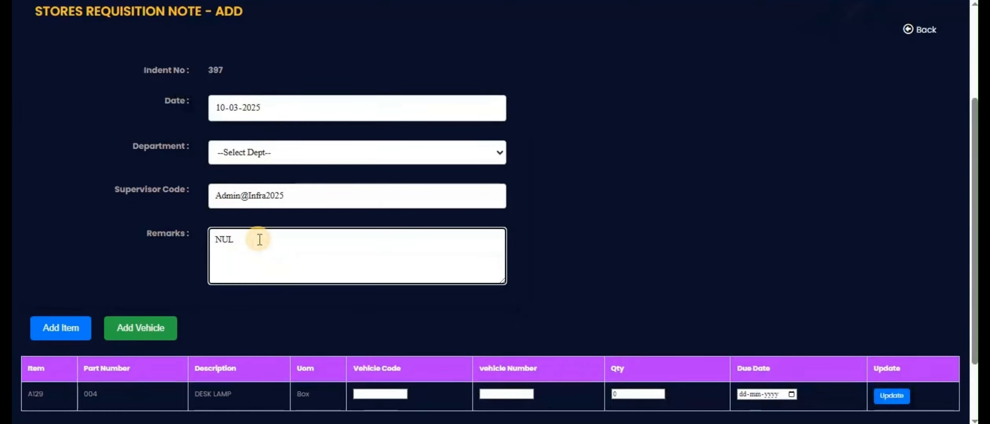
{"action": "type", "text": "test"}
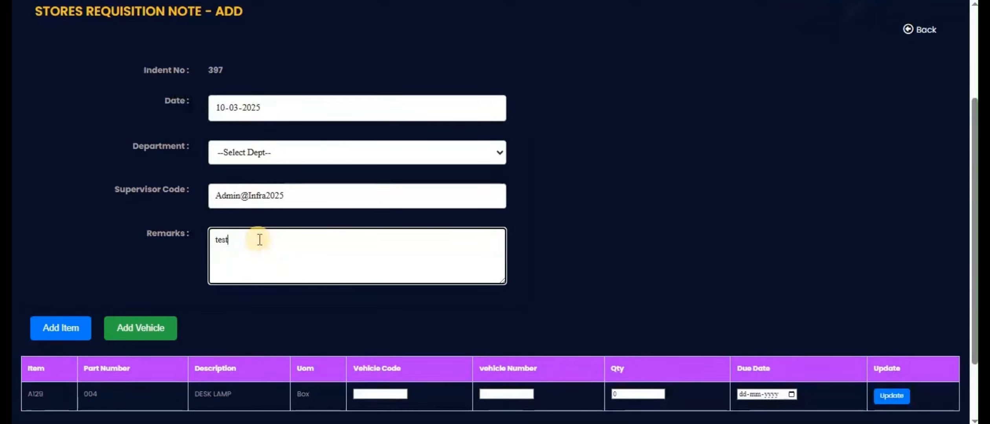
{"action": "left_click", "coordinate": [276, 152]}
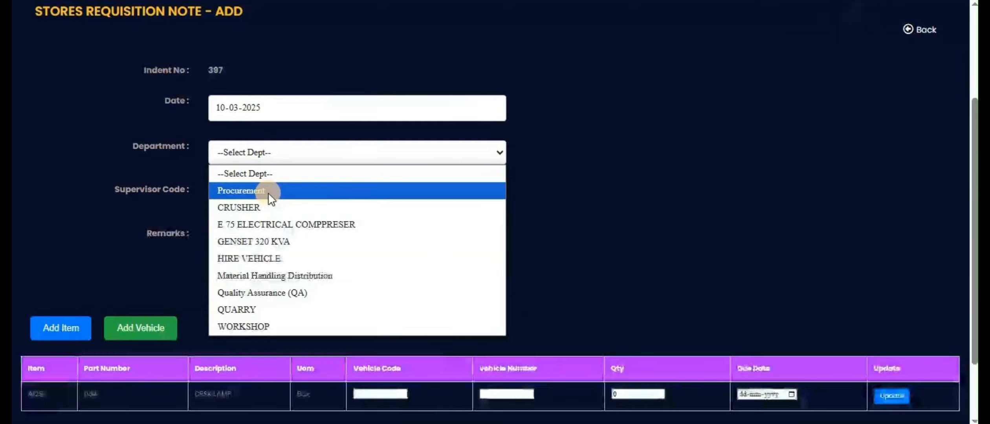
{"action": "left_click", "coordinate": [269, 191]}
Set the DESK LAMP item's quantity to 9 and its due date to 08-03-2025.
{"action": "left_click", "coordinate": [629, 393]}
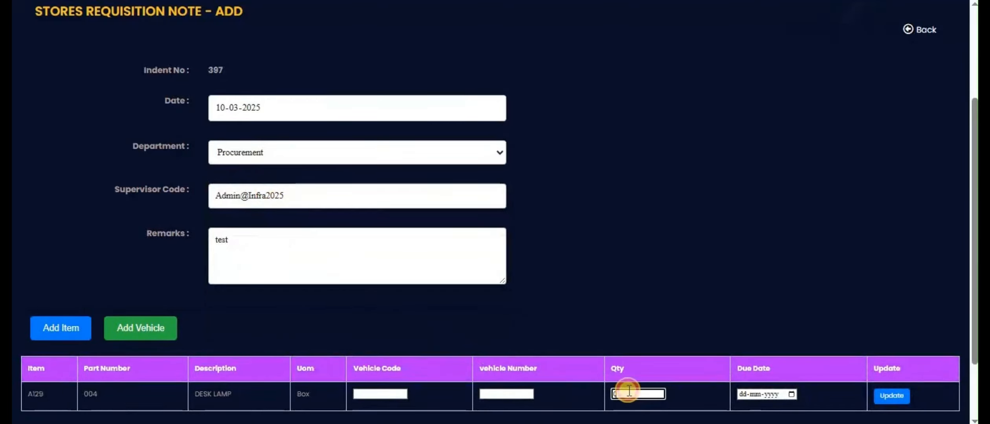
{"action": "key", "text": "BackSpace"}
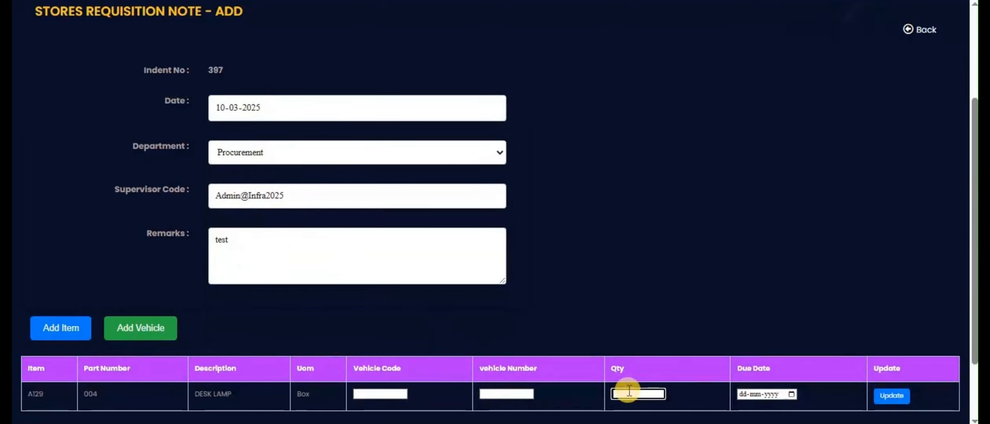
{"action": "left_click", "coordinate": [791, 394]}
{"action": "left_click", "coordinate": [841, 282]}
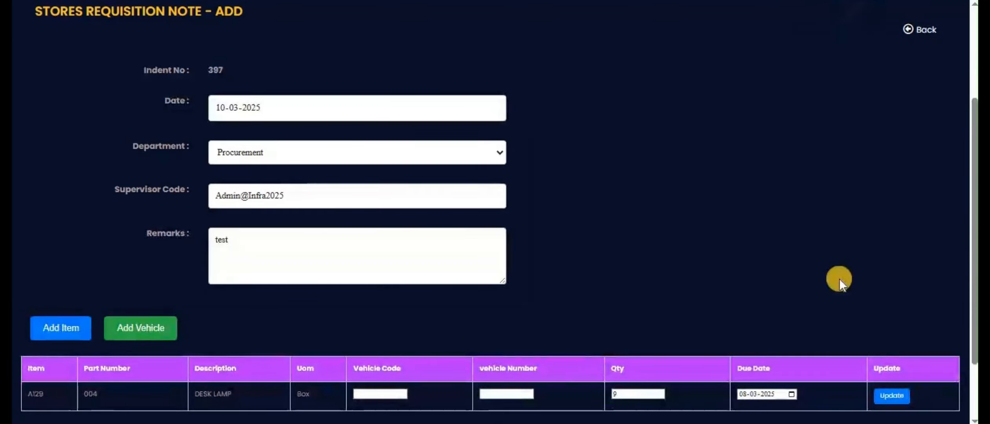
{"action": "left_click", "coordinate": [152, 333]}
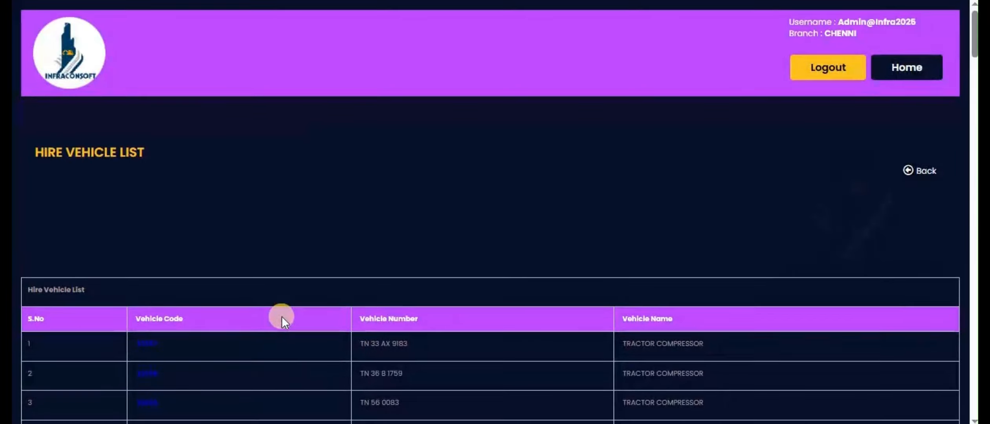
{"action": "scroll", "coordinate": [282, 317], "scroll_direction": "down", "scroll_amount": 7}
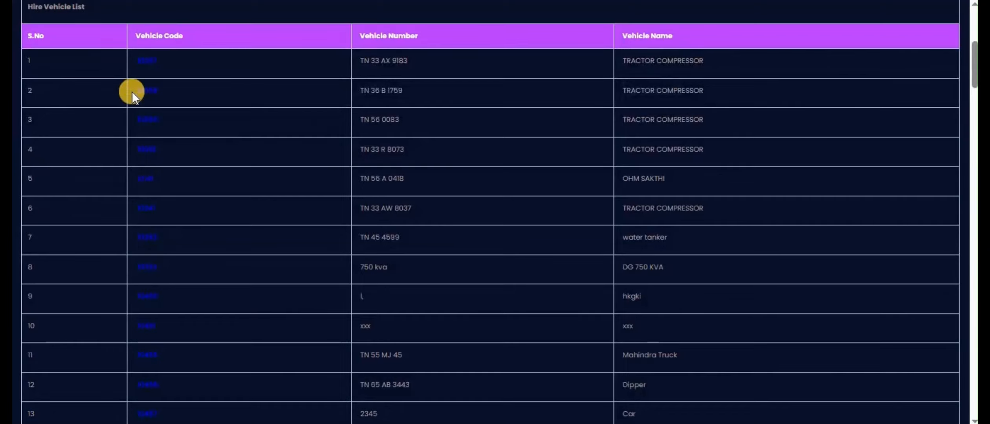
{"action": "left_click", "coordinate": [148, 120]}
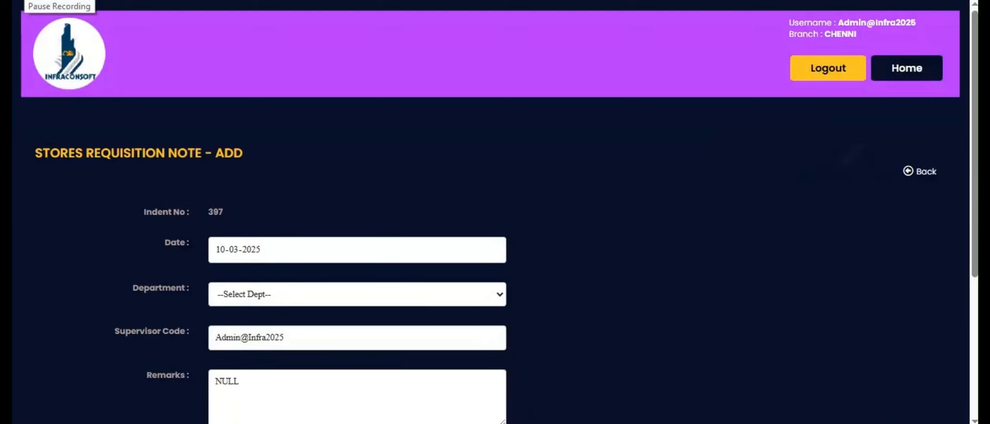
Complete and save the requisition with department CRUSHER, DESK LAMP quantity 2, due date 08/03/2025 and remarks "test".
{"action": "scroll", "coordinate": [66, 40], "scroll_direction": "down", "scroll_amount": 5}
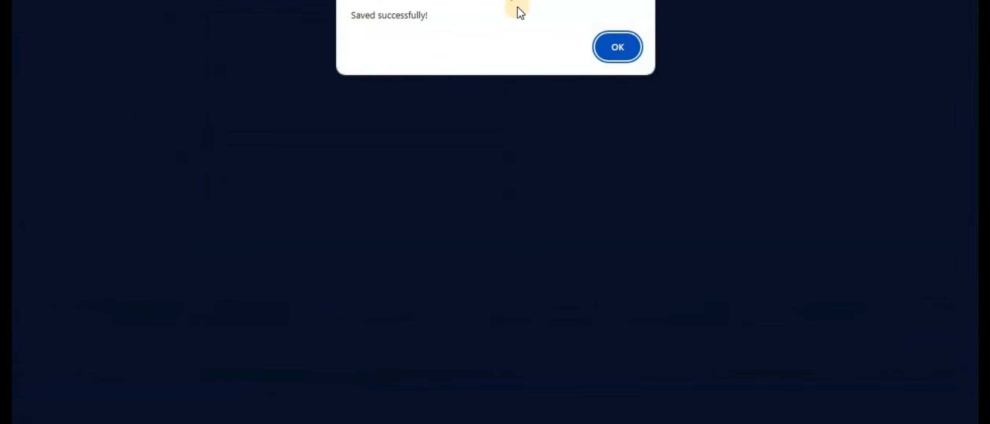
{"action": "left_click", "coordinate": [620, 47]}
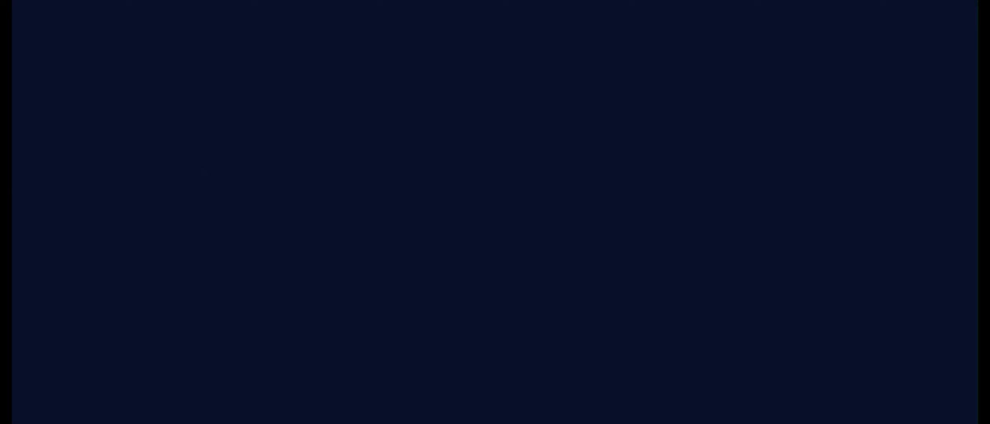
{"action": "scroll", "coordinate": [469, 342], "scroll_direction": "down", "scroll_amount": 7}
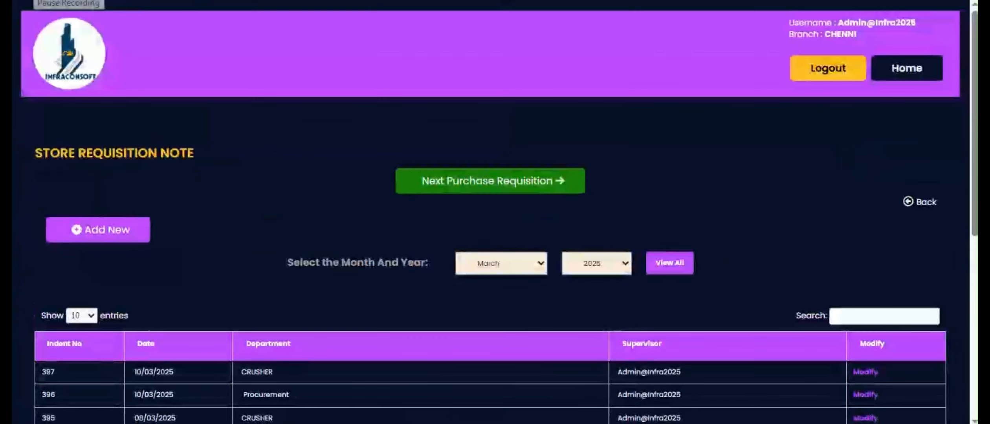
Review the details of the newest indent in the store requisition list and return to the list.
{"action": "scroll", "coordinate": [129, 89], "scroll_direction": "down", "scroll_amount": 3}
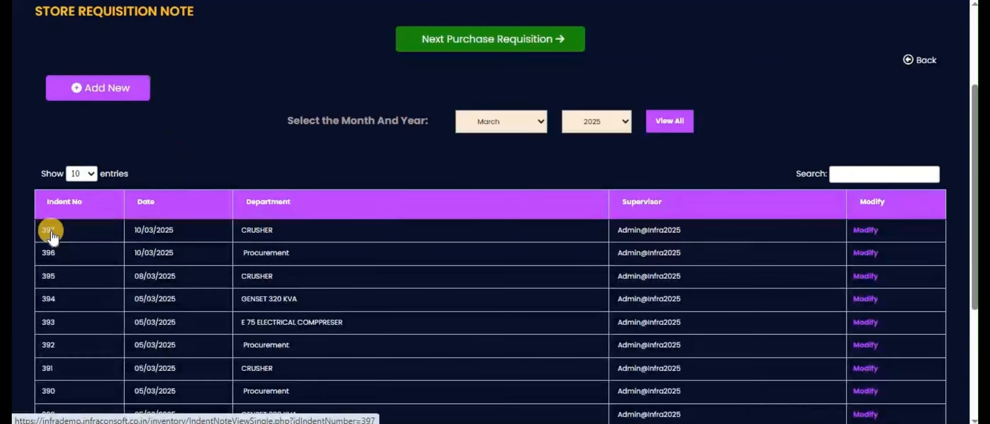
{"action": "left_click", "coordinate": [49, 231]}
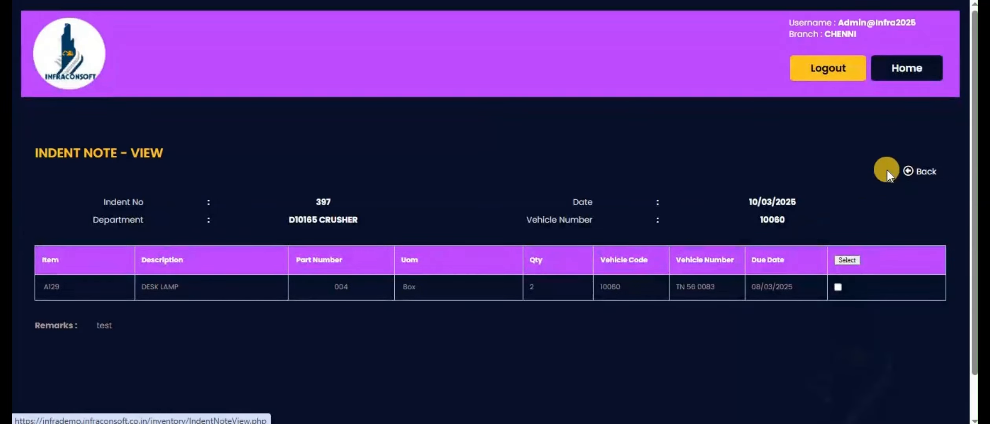
{"action": "left_click", "coordinate": [907, 172]}
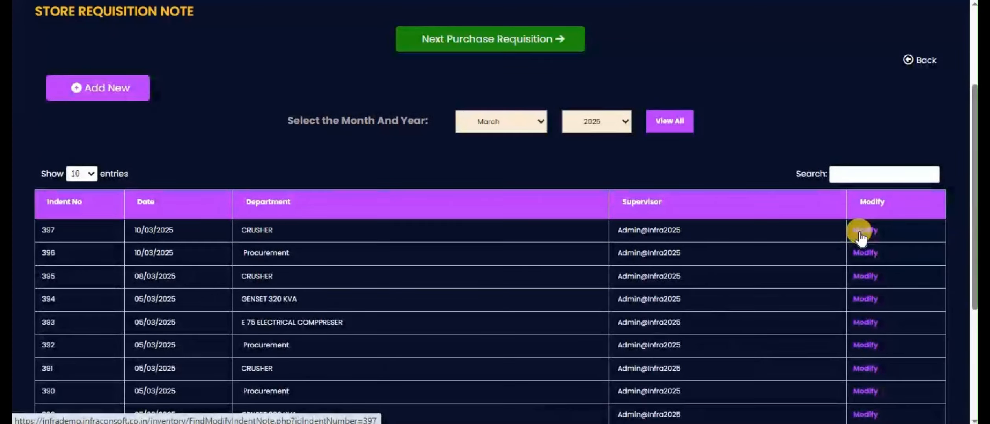
Modify the newest indent's department to E 75 ELECTRICAL COMPPRESER, update the record and check out.
{"action": "left_click", "coordinate": [862, 236]}
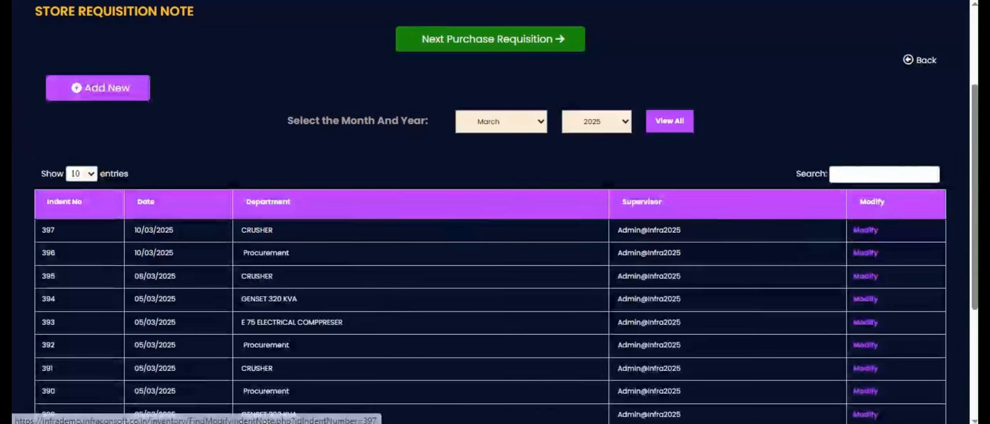
{"action": "scroll", "coordinate": [243, 63], "scroll_direction": "down", "scroll_amount": 5}
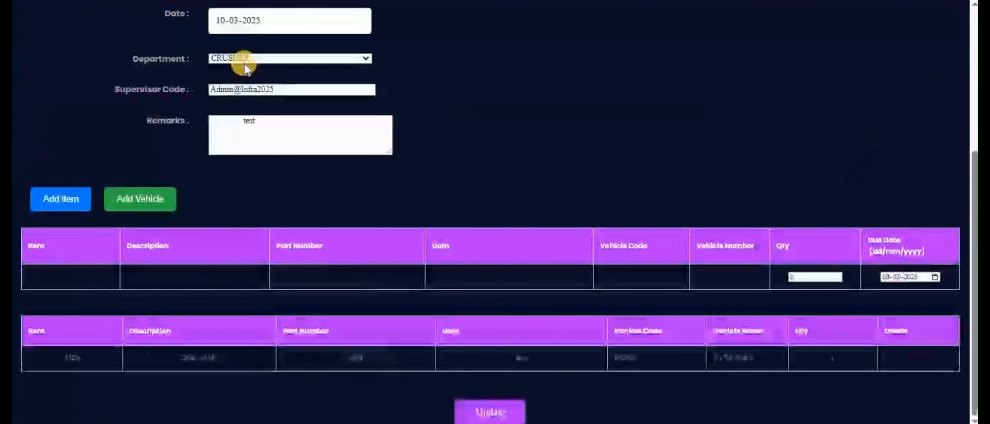
{"action": "left_click", "coordinate": [272, 55]}
{"action": "left_click", "coordinate": [258, 106]}
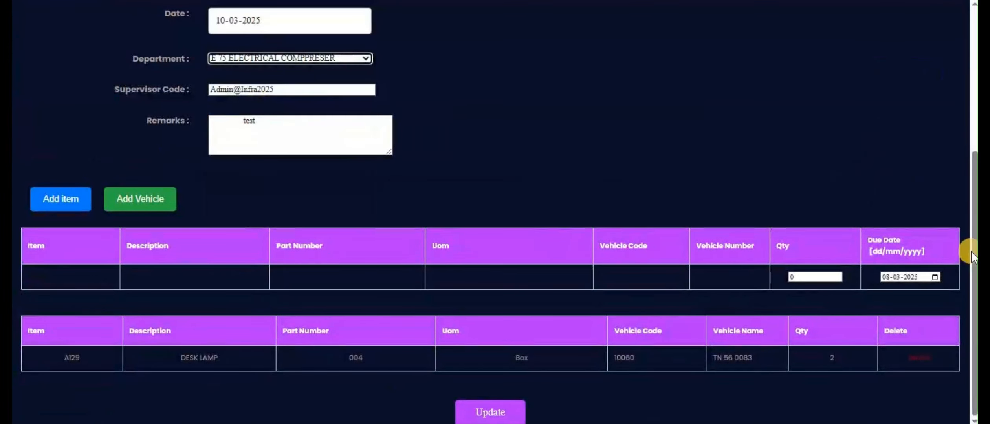
{"action": "left_click", "coordinate": [496, 410]}
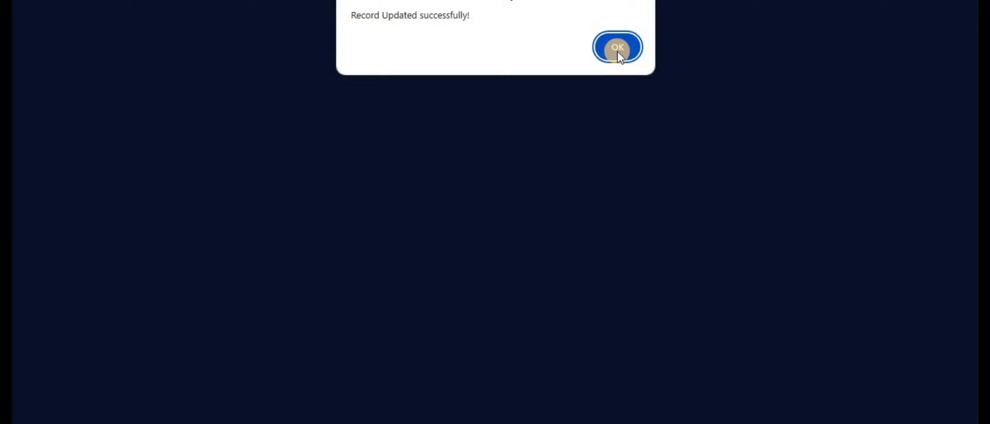
{"action": "left_click", "coordinate": [617, 48]}
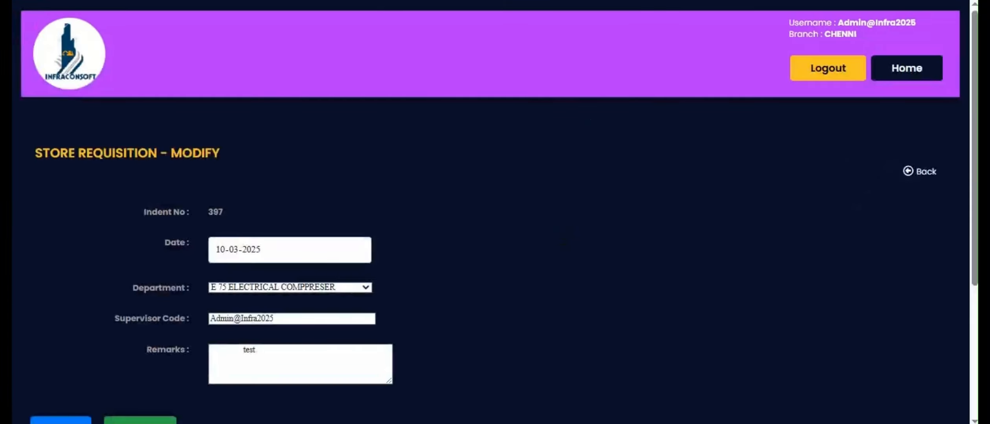
{"action": "scroll", "coordinate": [245, 175], "scroll_direction": "down", "scroll_amount": 5}
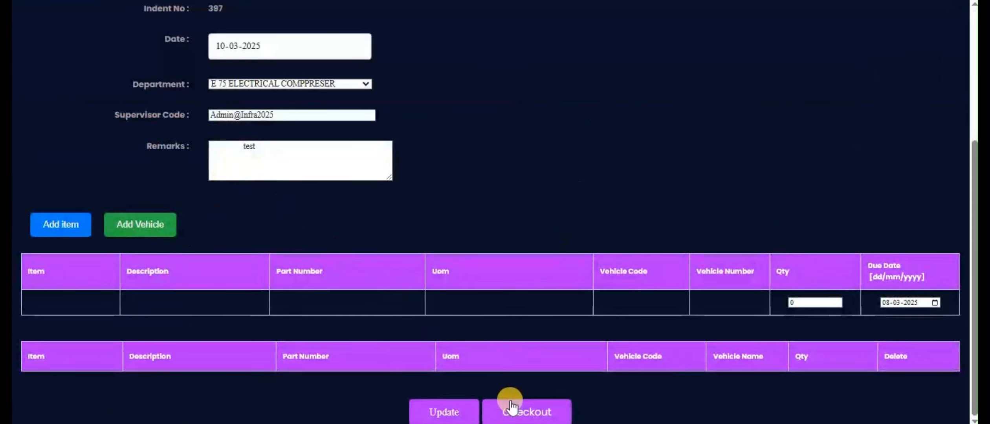
{"action": "left_click", "coordinate": [510, 412]}
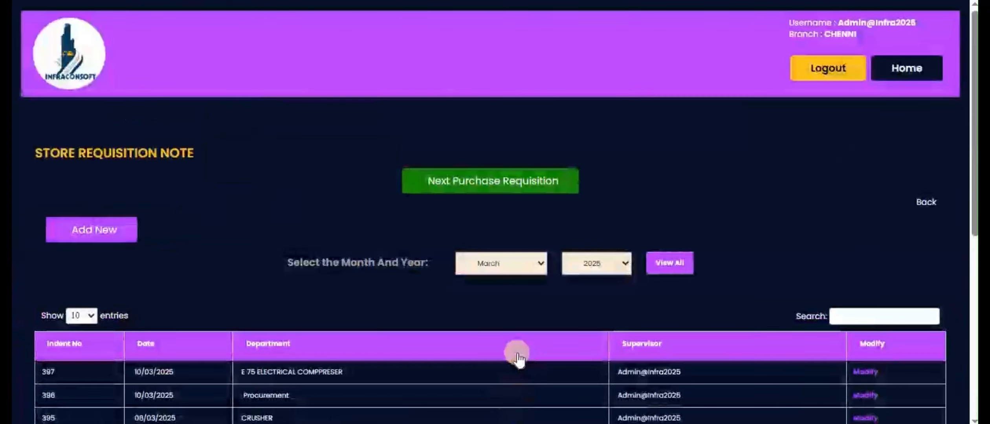
{"action": "left_click_drag", "start_coordinate": [974, 184], "coordinate": [973, 264]}
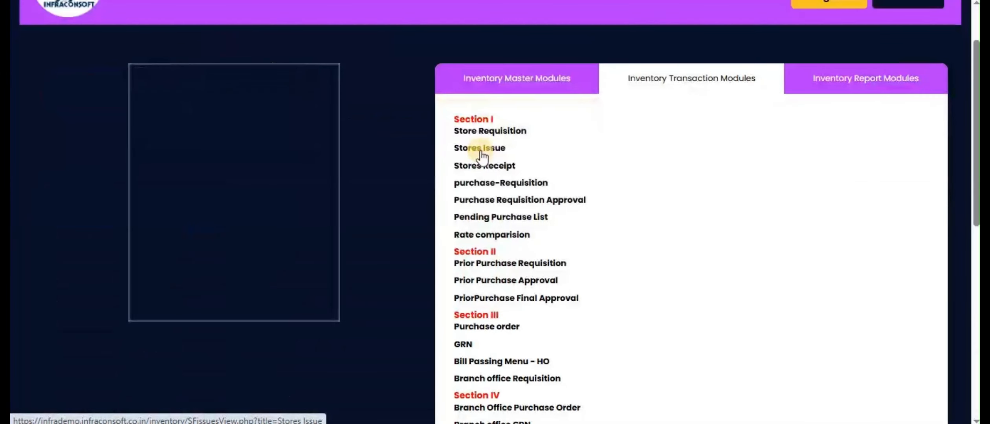
Open the Stores Issue module and load DESK LAMP by item name into a new store issue note.
{"action": "left_click", "coordinate": [482, 152]}
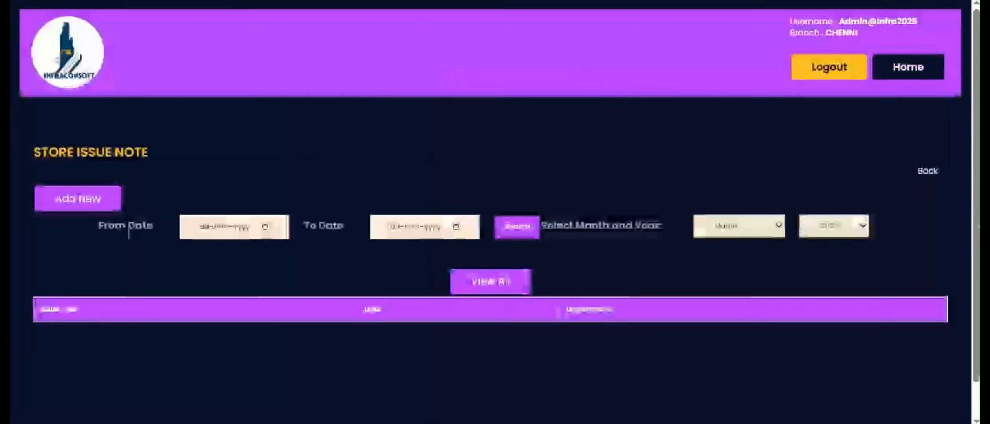
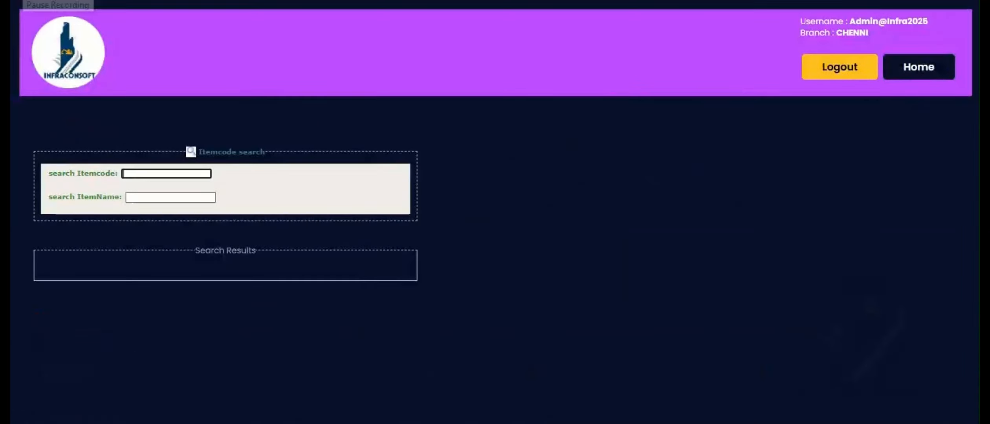
{"action": "left_click", "coordinate": [187, 198]}
{"action": "type", "text": "DESK LAMP"}
{"action": "key", "text": "ctrl+a"}
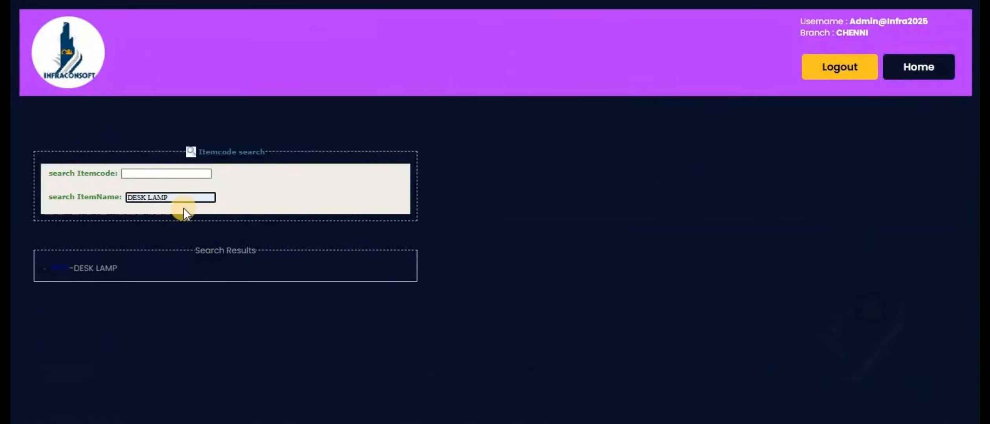
{"action": "left_click", "coordinate": [63, 268]}
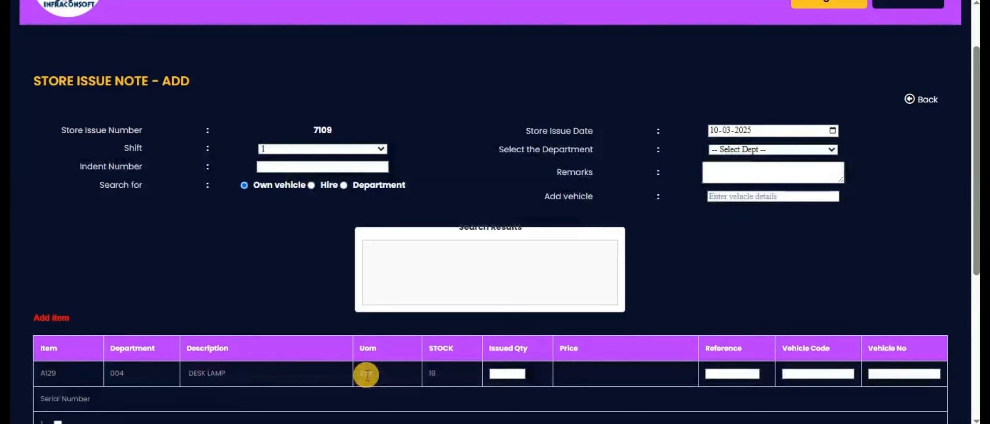
{"action": "left_click_drag", "start_coordinate": [445, 375], "coordinate": [426, 372]}
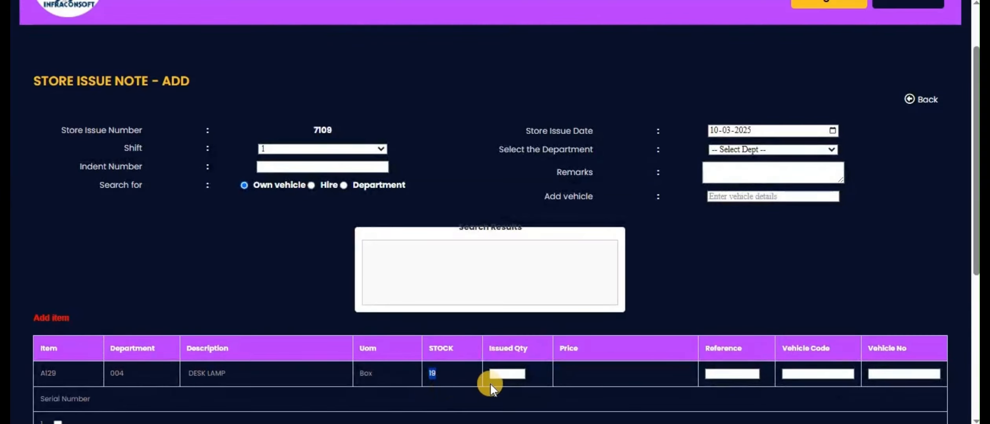
{"action": "left_click", "coordinate": [560, 376]}
Fill in the issue note with shift 1, indent number 001, department HIRE VEHICLE and remarks "test".
{"action": "left_click", "coordinate": [290, 148]}
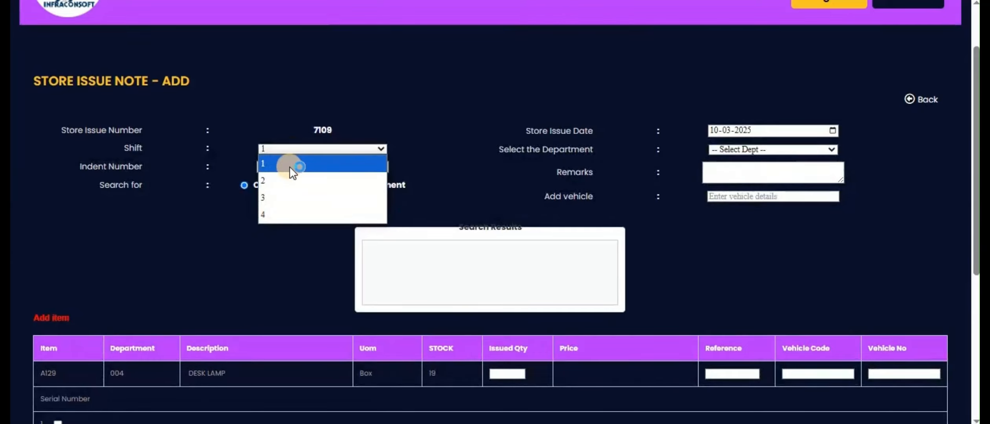
{"action": "left_click", "coordinate": [291, 165]}
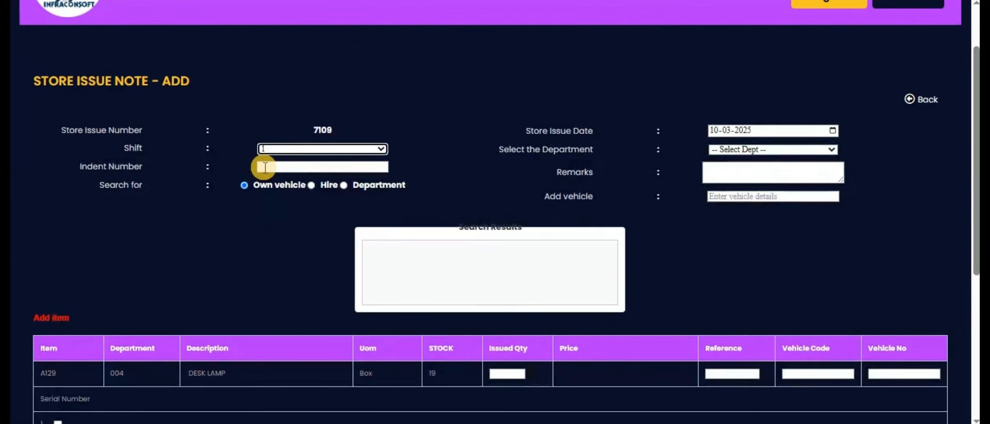
{"action": "left_click", "coordinate": [264, 167]}
{"action": "left_click", "coordinate": [330, 191]}
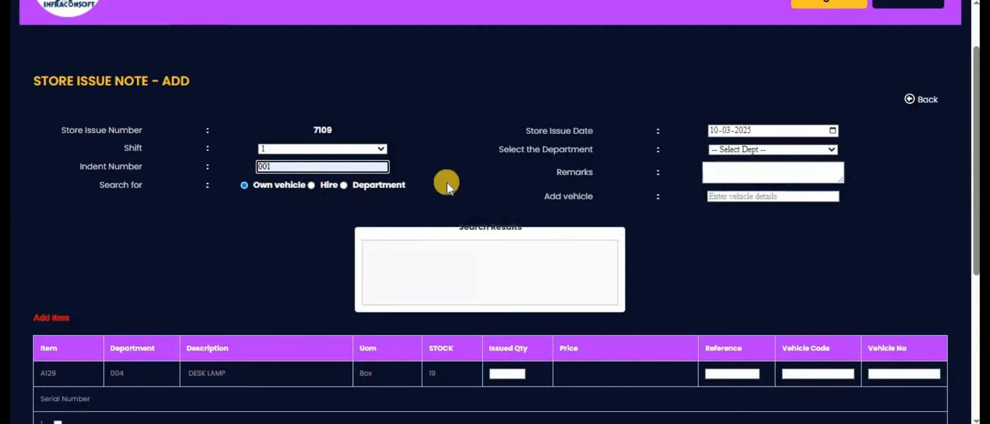
{"action": "left_click", "coordinate": [751, 150]}
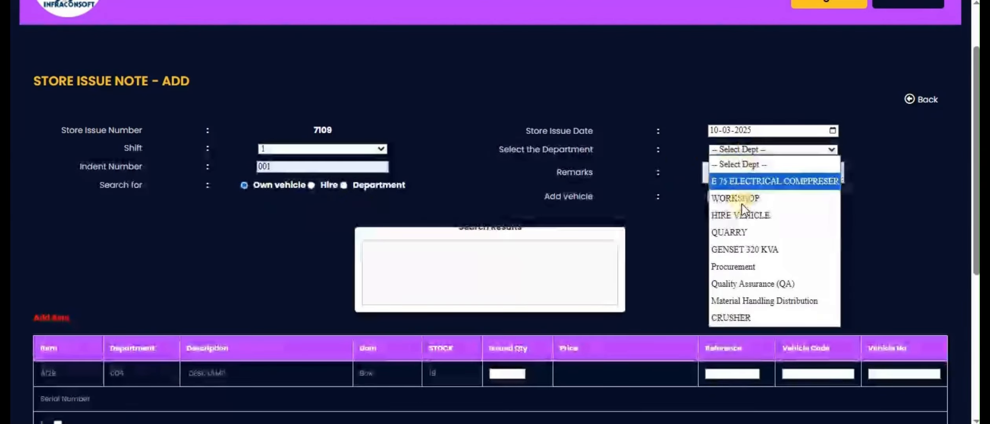
{"action": "left_click", "coordinate": [740, 217]}
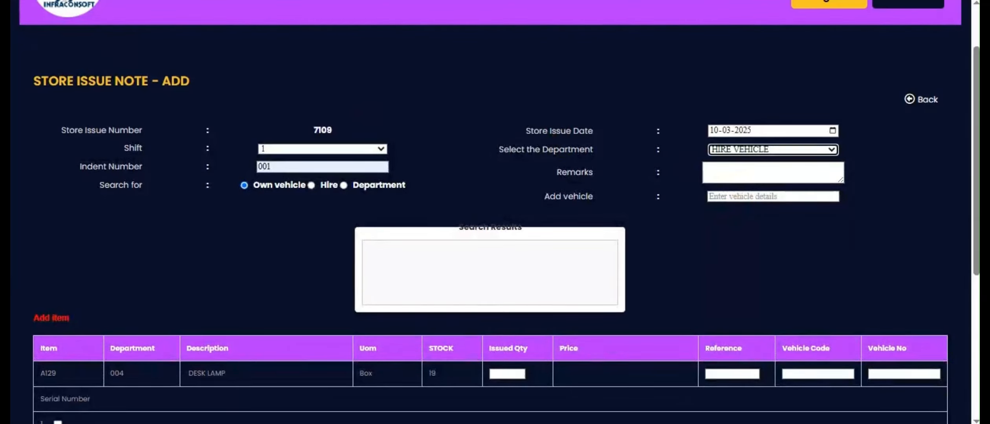
{"action": "key", "text": "Tab"}
{"action": "type", "text": "test"}
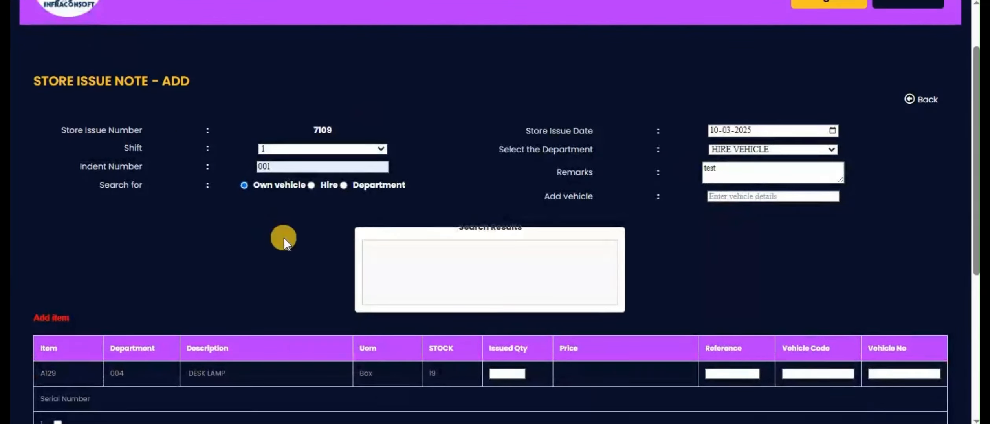
Search the own vehicles for "d" and assign the loader FEL HM 02 to the DESK LAMP line.
{"action": "left_click", "coordinate": [311, 184]}
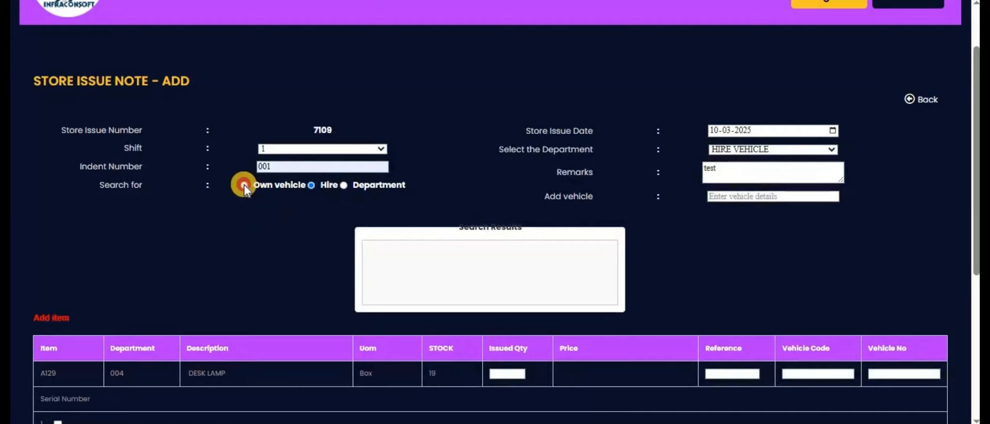
{"action": "left_click", "coordinate": [244, 185]}
{"action": "left_click", "coordinate": [762, 196]}
{"action": "left_click", "coordinate": [776, 223]}
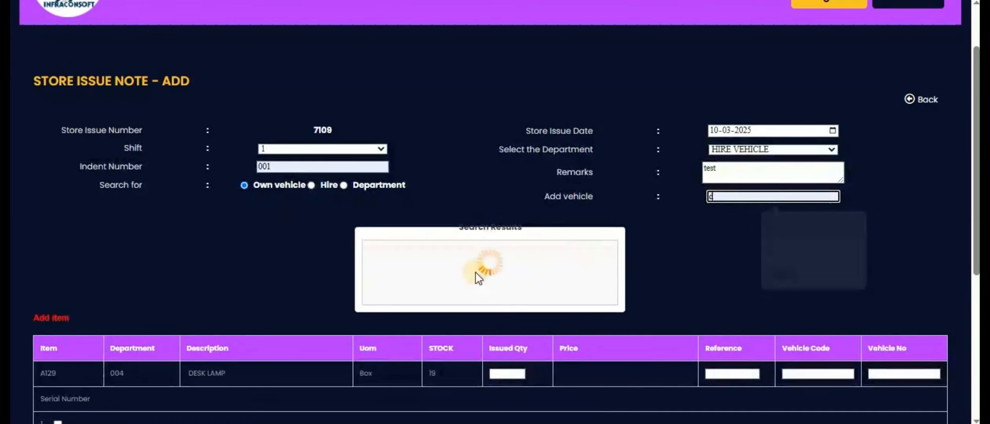
{"action": "left_click", "coordinate": [394, 266]}
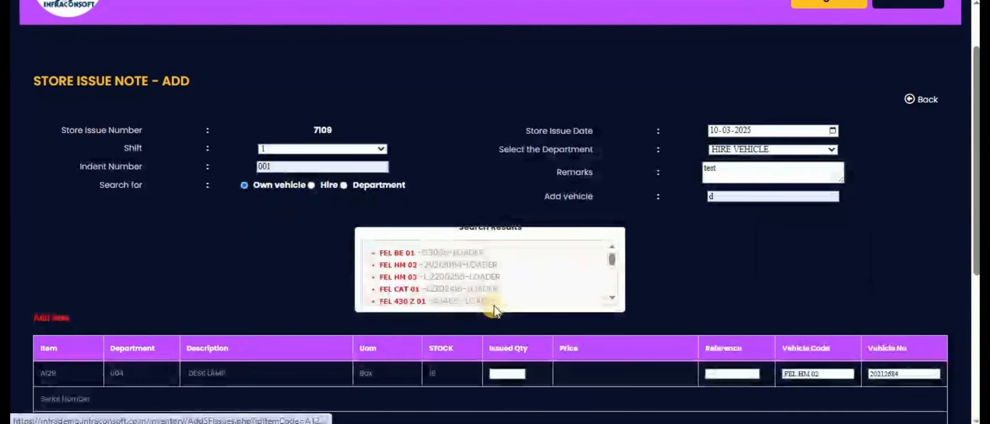
Set the DESK LAMP issued quantity to 2 and the reference to 1, and update the record.
{"action": "scroll", "coordinate": [493, 298], "scroll_direction": "down", "scroll_amount": 2}
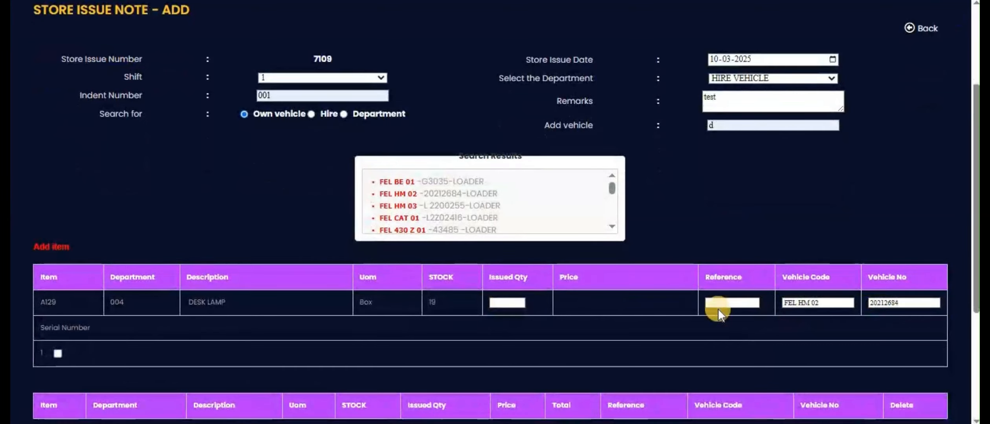
{"action": "left_click", "coordinate": [500, 299]}
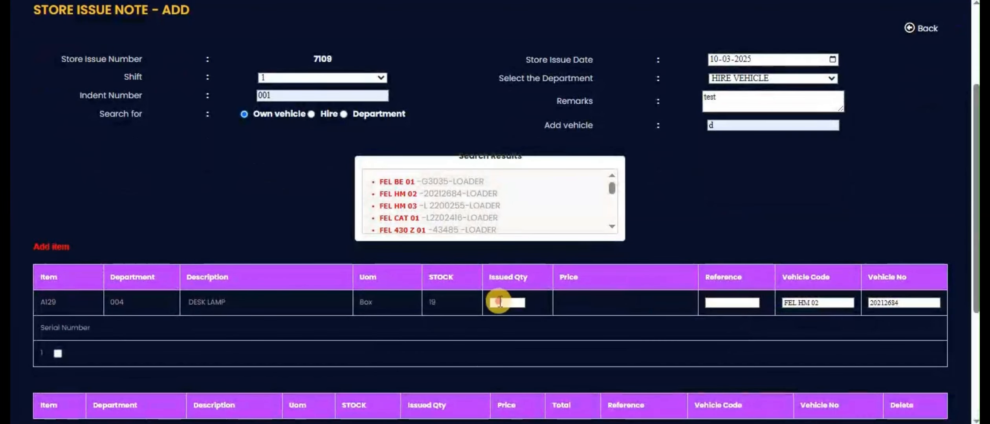
{"action": "left_click", "coordinate": [509, 333]}
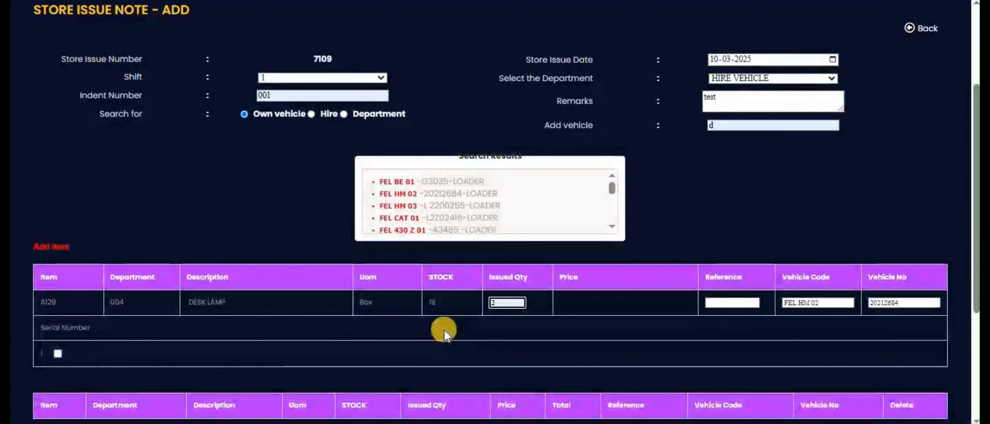
{"action": "scroll", "coordinate": [446, 340], "scroll_direction": "down", "scroll_amount": 2}
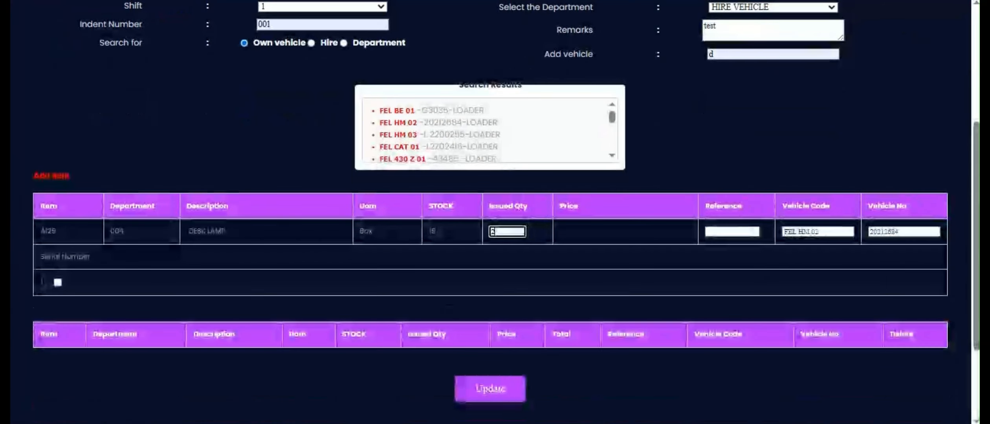
{"action": "left_click", "coordinate": [712, 232]}
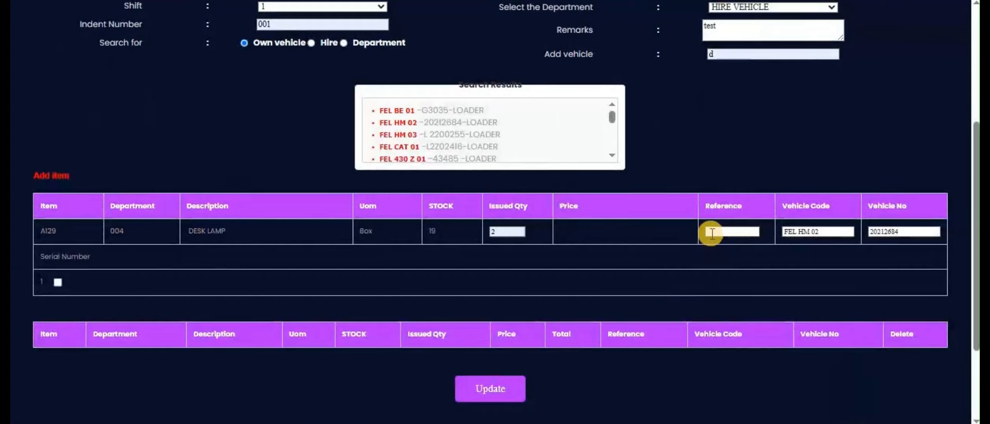
{"action": "left_click", "coordinate": [501, 385]}
{"action": "left_click", "coordinate": [74, 231]}
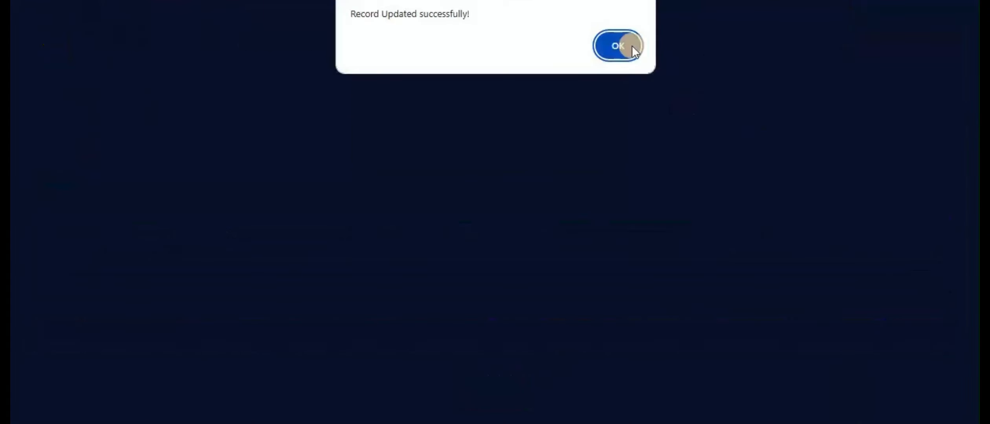
{"action": "left_click", "coordinate": [113, 37]}
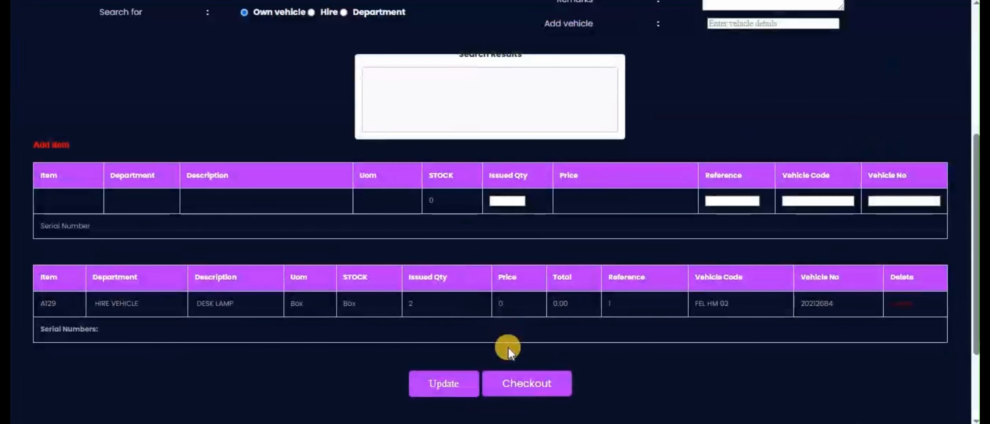
Check out the store issue note and locate its entry in the store issue list.
{"action": "left_click", "coordinate": [523, 383]}
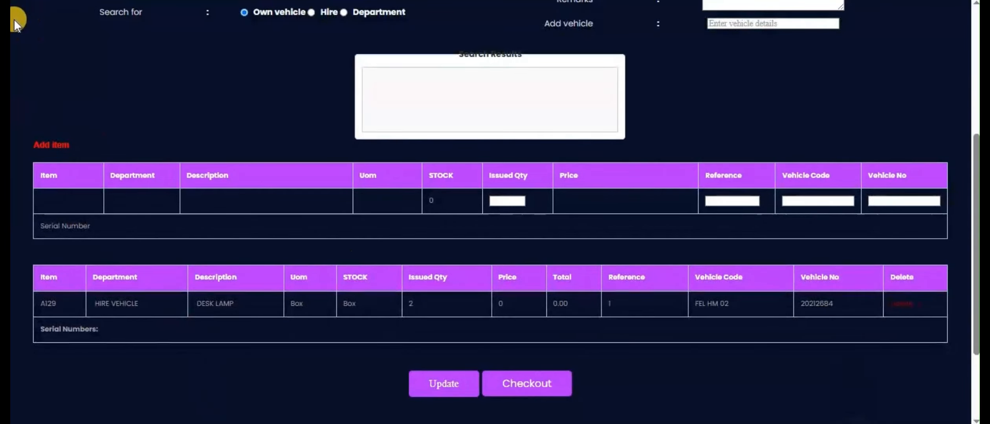
{"action": "key", "text": "alt+Left"}
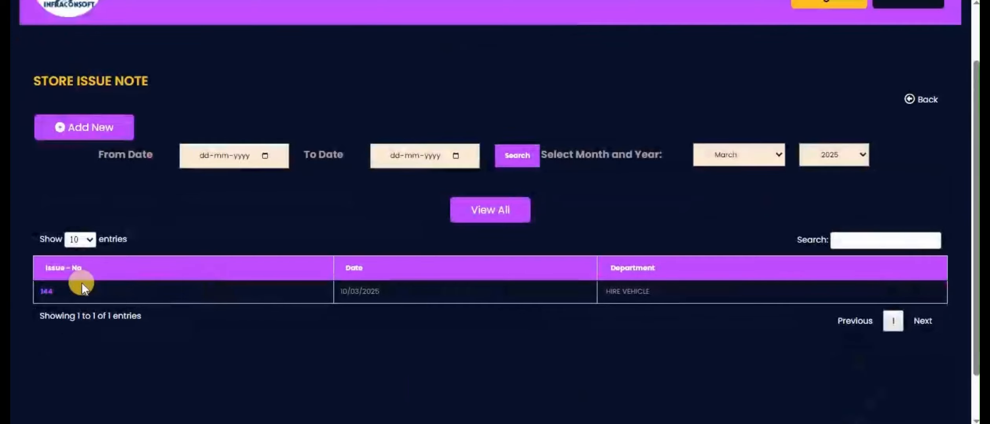
{"action": "double_click", "coordinate": [43, 292]}
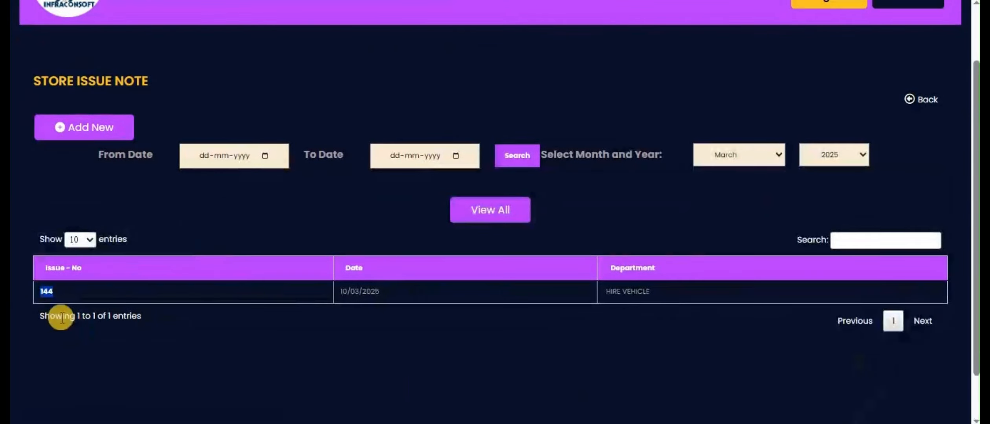
{"action": "left_click", "coordinate": [221, 353]}
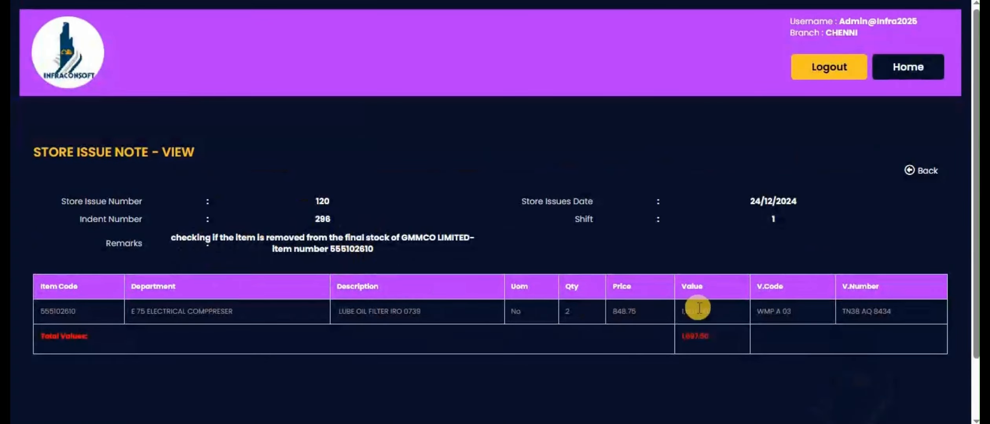
Review the item code, quantity, price, value and total of the LUBE OIL FILTER issue note and return to the list.
{"action": "left_click_drag", "start_coordinate": [711, 338], "coordinate": [689, 337]}
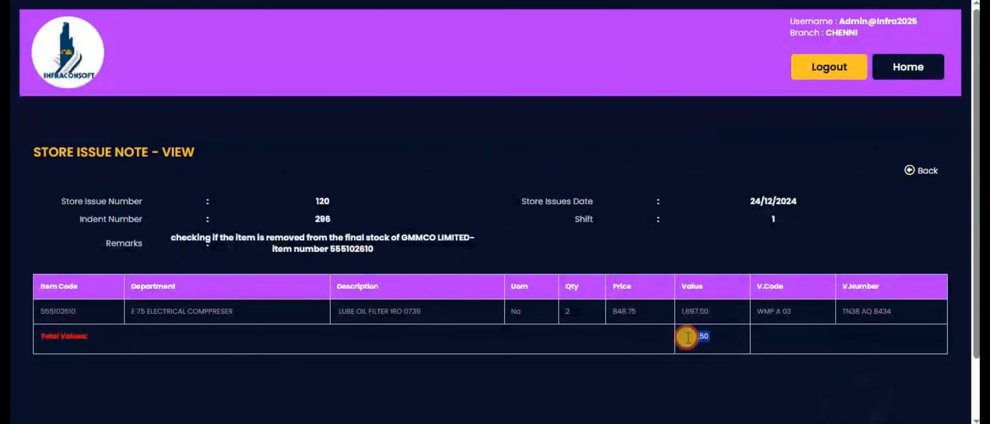
{"action": "left_click_drag", "start_coordinate": [651, 314], "coordinate": [612, 313]}
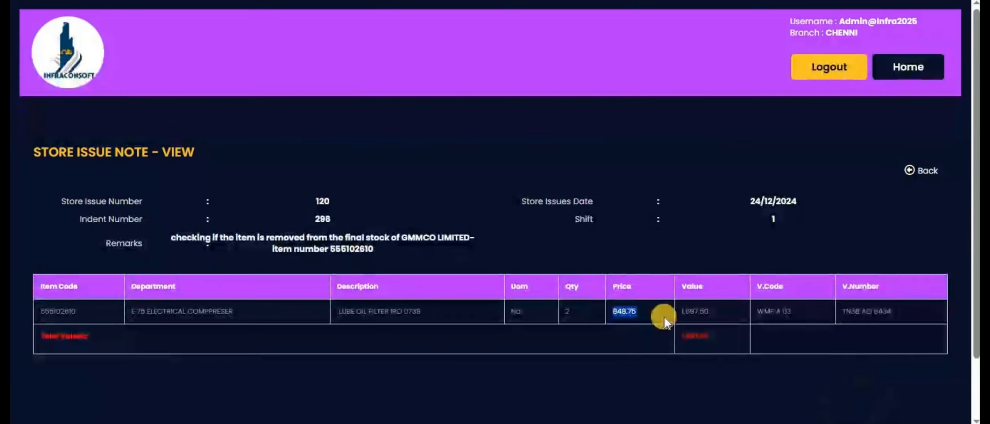
{"action": "left_click_drag", "start_coordinate": [712, 313], "coordinate": [672, 312]}
{"action": "left_click", "coordinate": [780, 331]}
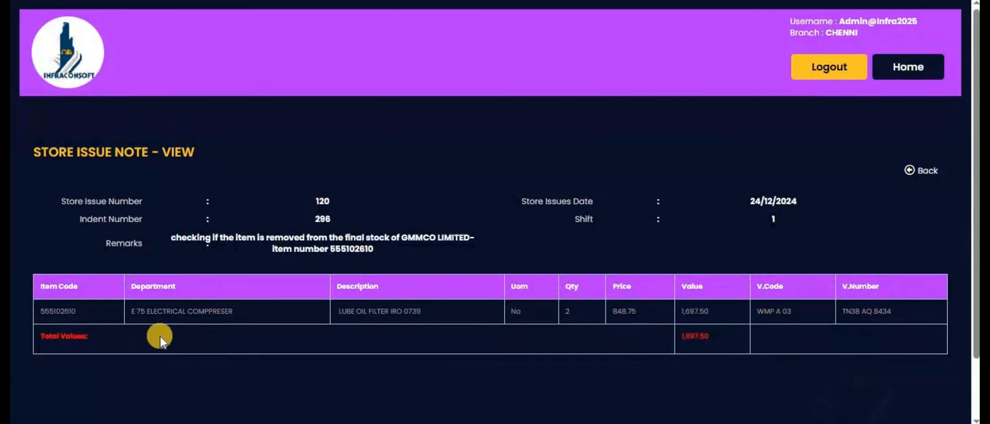
{"action": "left_click_drag", "start_coordinate": [82, 313], "coordinate": [33, 308]}
{"action": "left_click", "coordinate": [488, 316]}
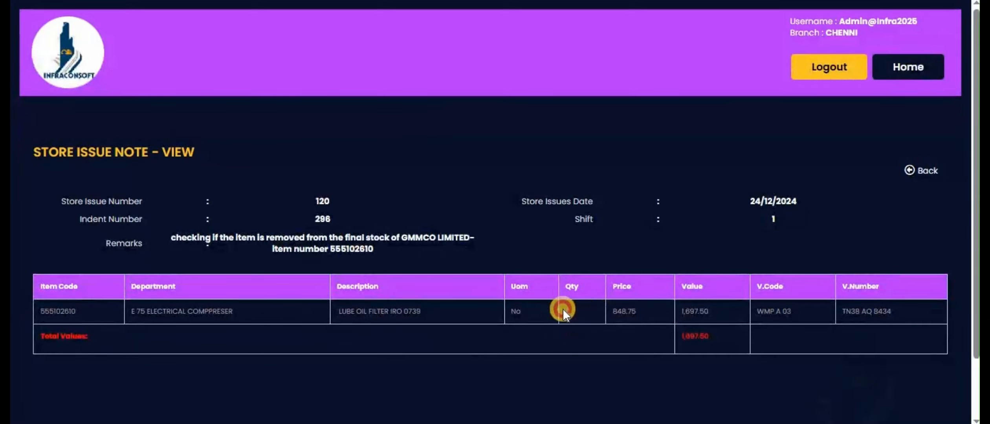
{"action": "left_click_drag", "start_coordinate": [562, 313], "coordinate": [621, 313]}
{"action": "left_click", "coordinate": [502, 318]}
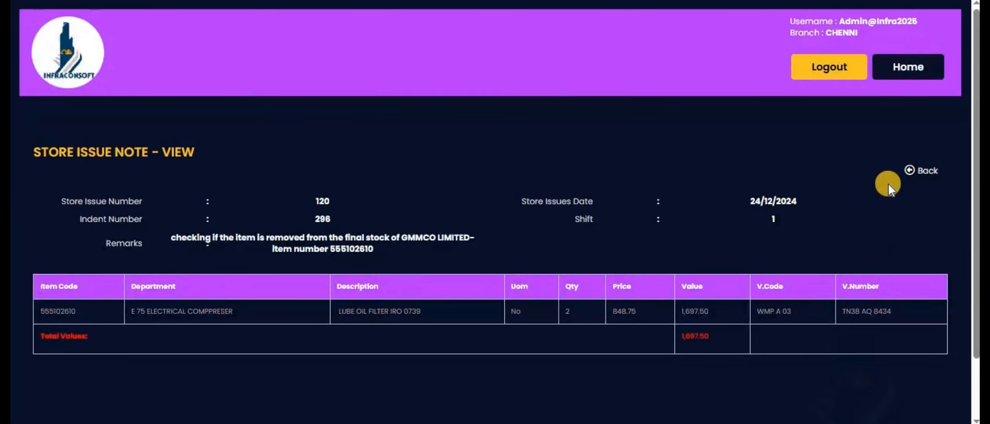
{"action": "left_click", "coordinate": [908, 172]}
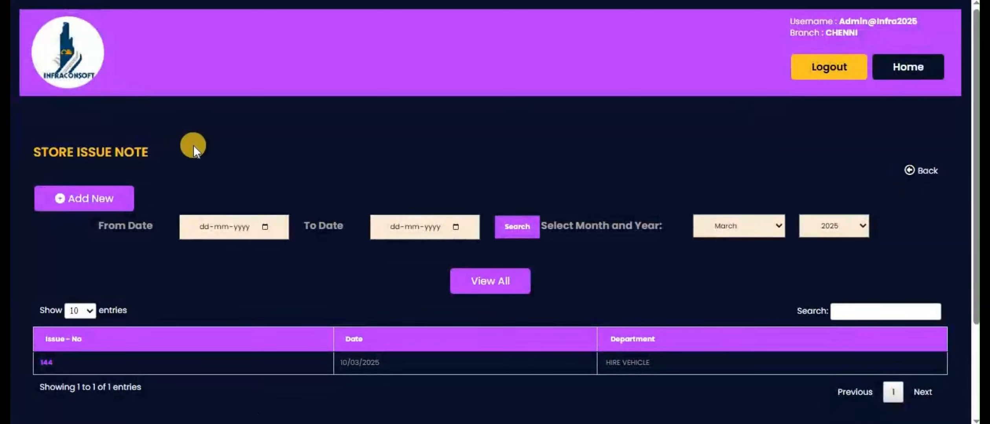
{"action": "left_click", "coordinate": [102, 203]}
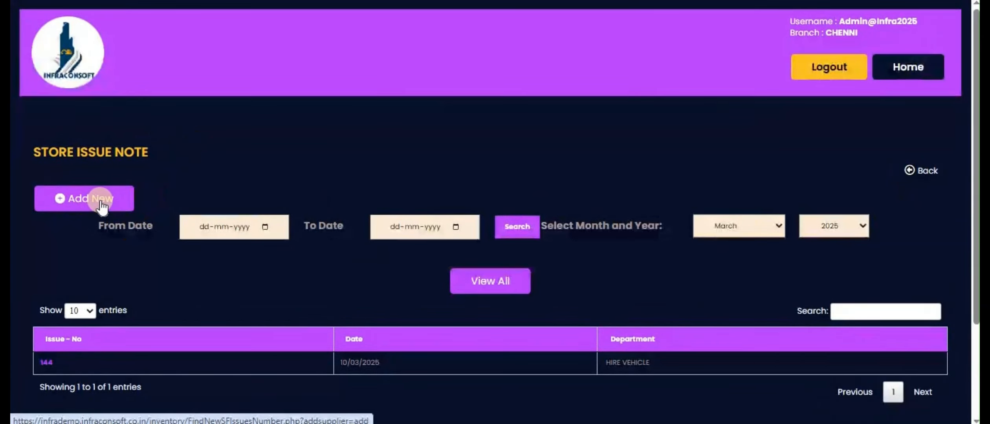
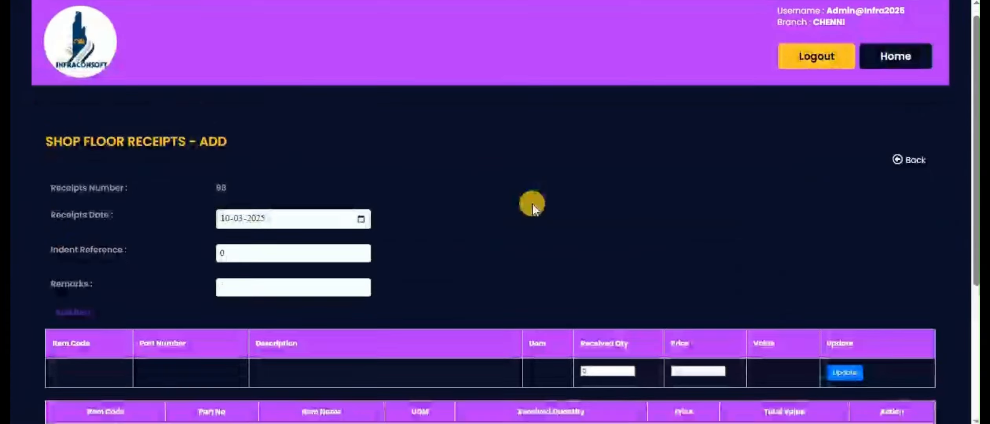
{"action": "scroll", "coordinate": [532, 203], "scroll_direction": "down", "scroll_amount": 5}
{"action": "scroll", "coordinate": [532, 203], "scroll_direction": "up", "scroll_amount": 2}
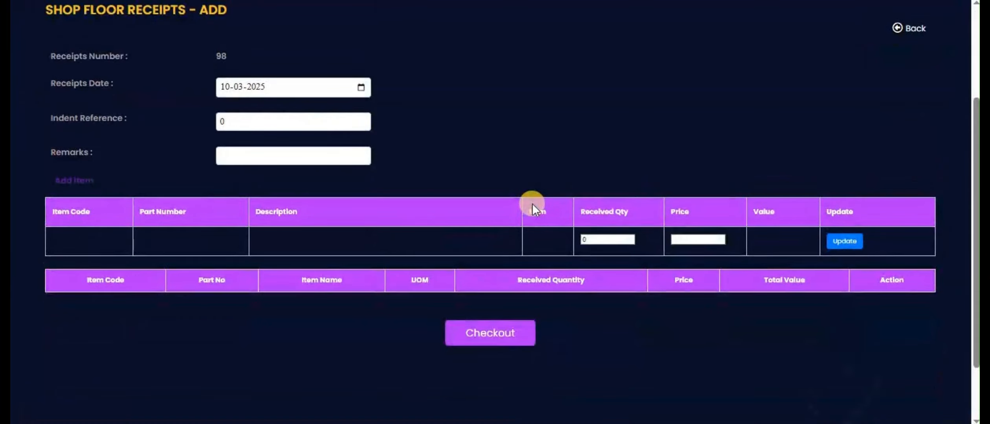
{"action": "scroll", "coordinate": [512, 230], "scroll_direction": "down", "scroll_amount": 2}
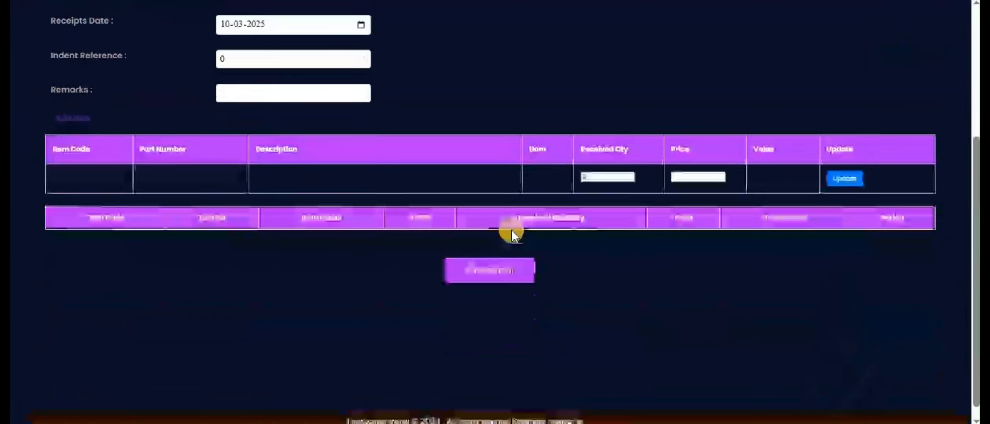
Search the item names for "des" and add DESK LAMP to the new shop floor receipt.
{"action": "scroll", "coordinate": [507, 230], "scroll_direction": "up", "scroll_amount": 2}
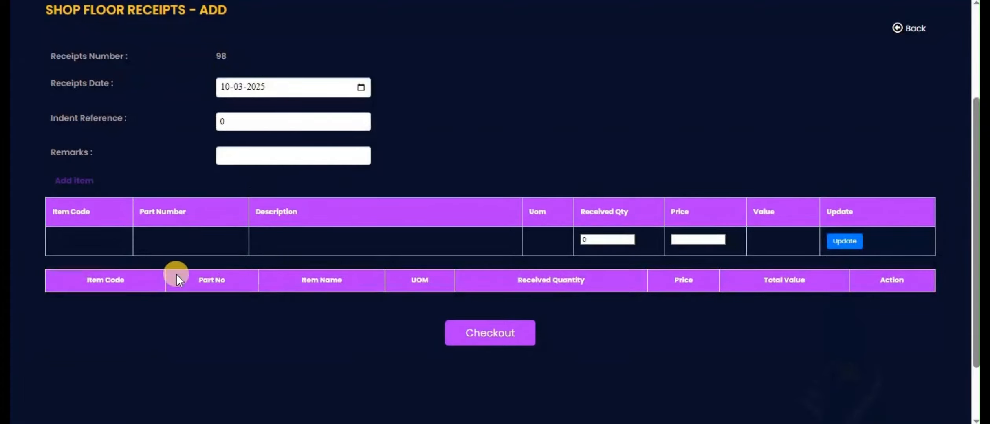
{"action": "left_click", "coordinate": [74, 182]}
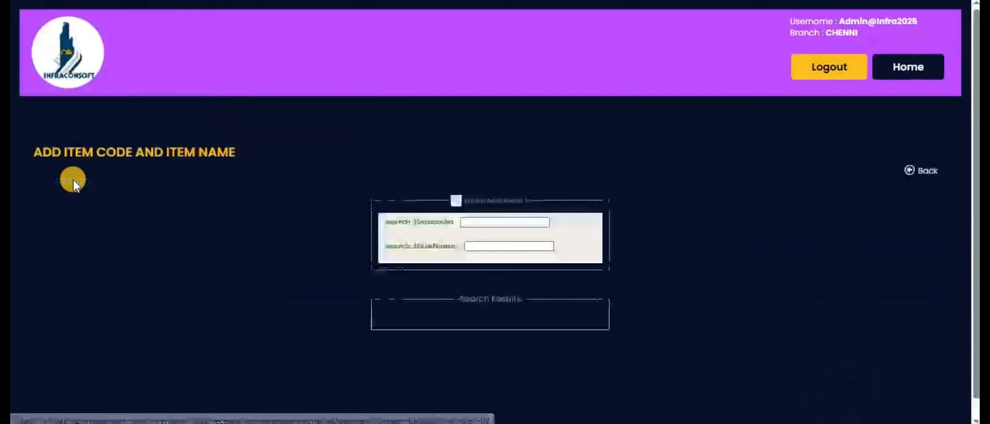
{"action": "left_click", "coordinate": [475, 247]}
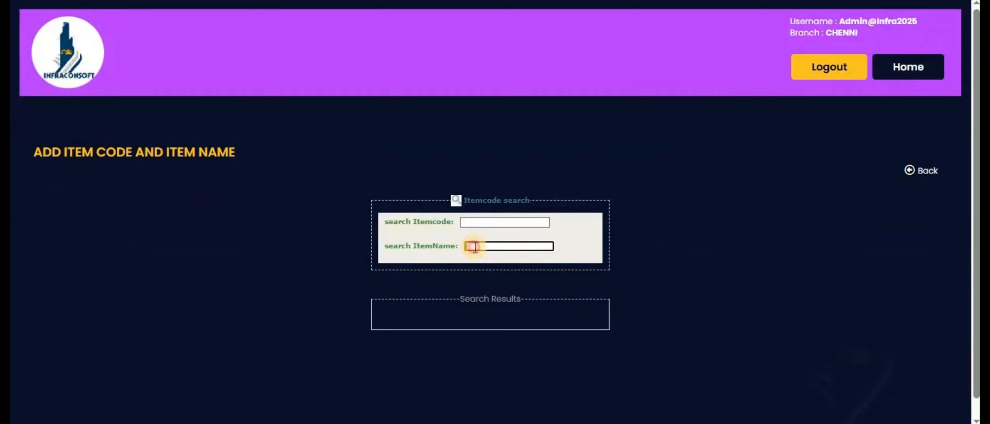
{"action": "type", "text": "des"}
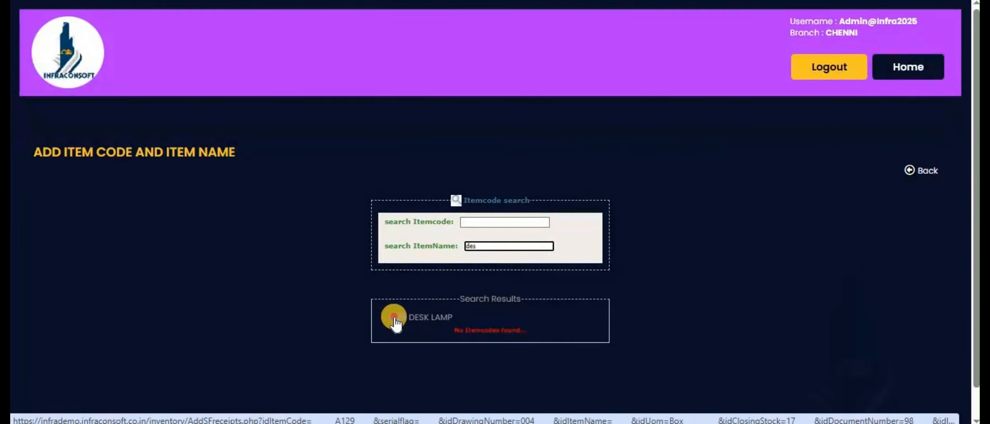
{"action": "left_click", "coordinate": [394, 319]}
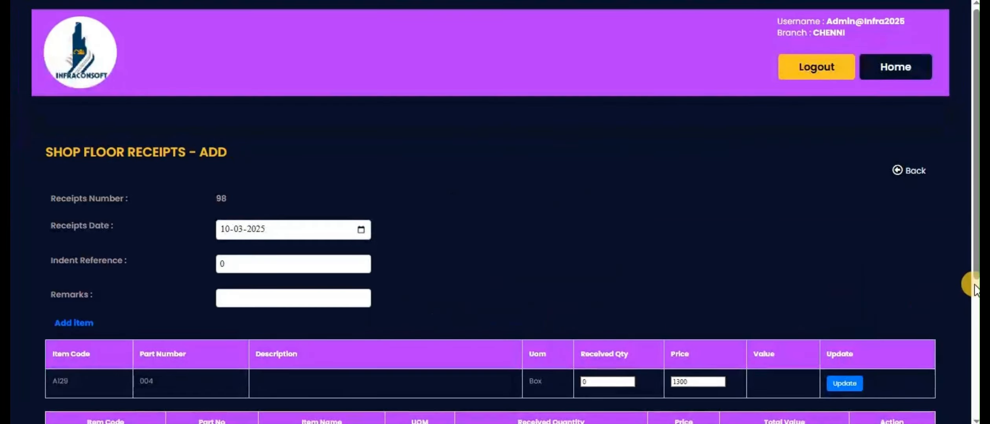
Set the receipt date to 10-03-2025, the indent reference to 01 and the remarks to "received".
{"action": "left_click_drag", "start_coordinate": [976, 289], "coordinate": [976, 334]}
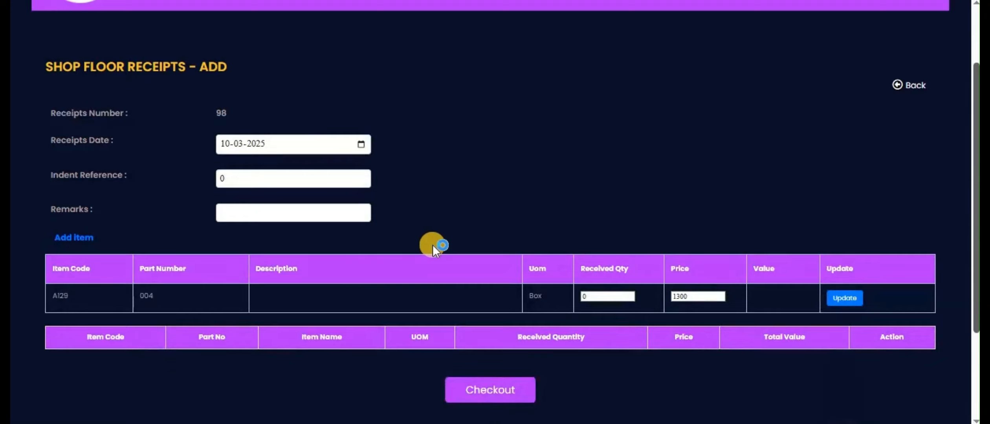
{"action": "left_click", "coordinate": [361, 144]}
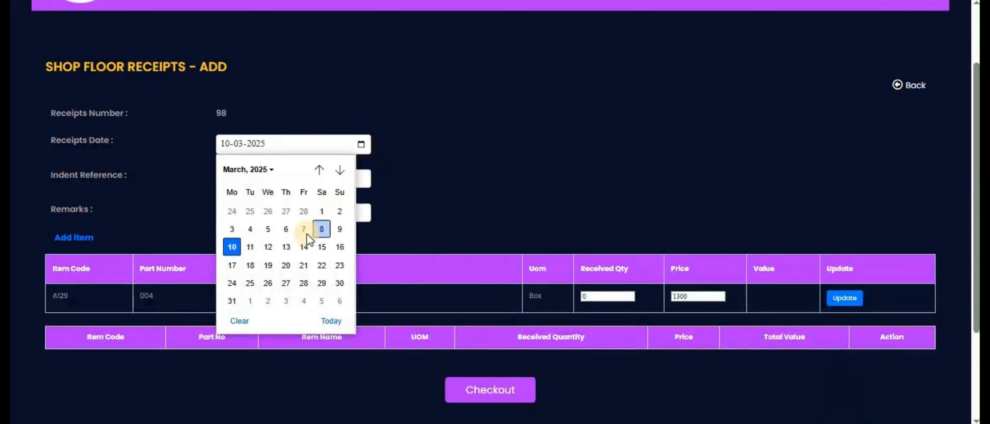
{"action": "left_click", "coordinate": [227, 242]}
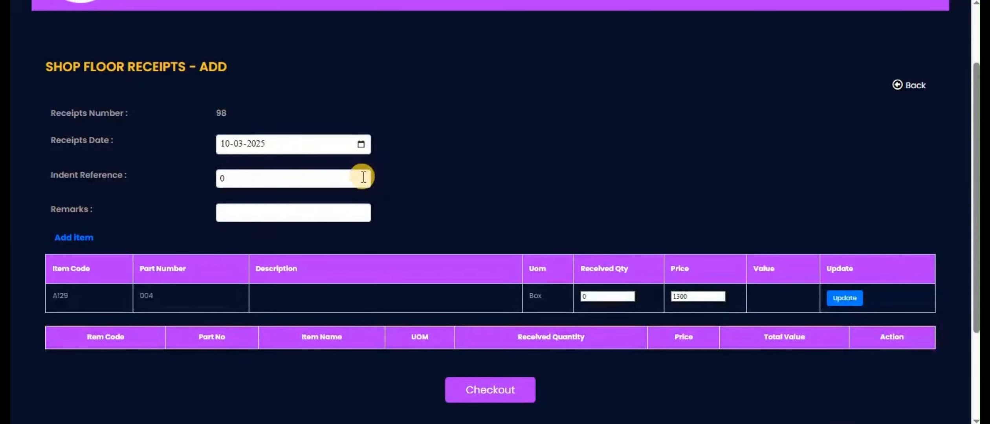
{"action": "left_click", "coordinate": [236, 180]}
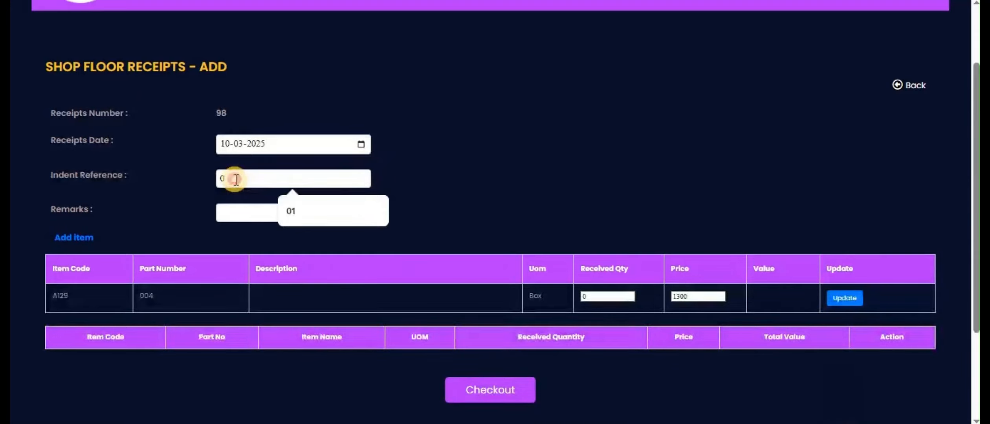
{"action": "type", "text": "0"}
{"action": "left_click", "coordinate": [308, 208]}
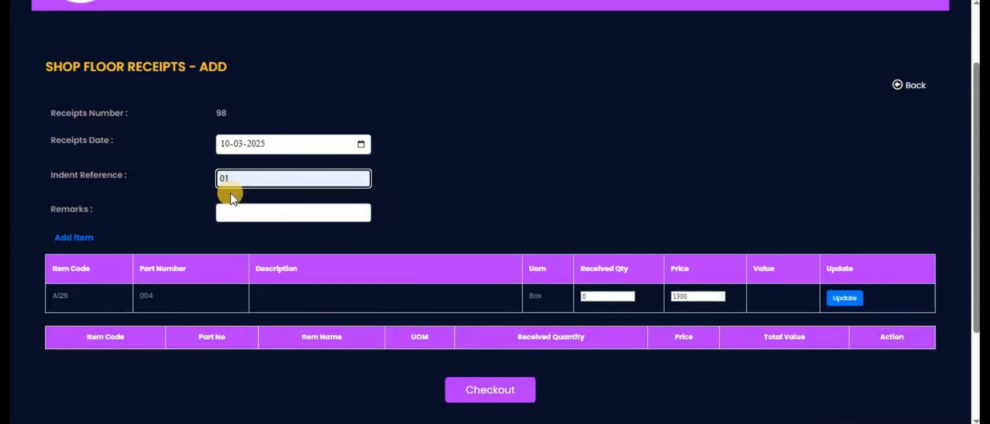
{"action": "left_click", "coordinate": [228, 211]}
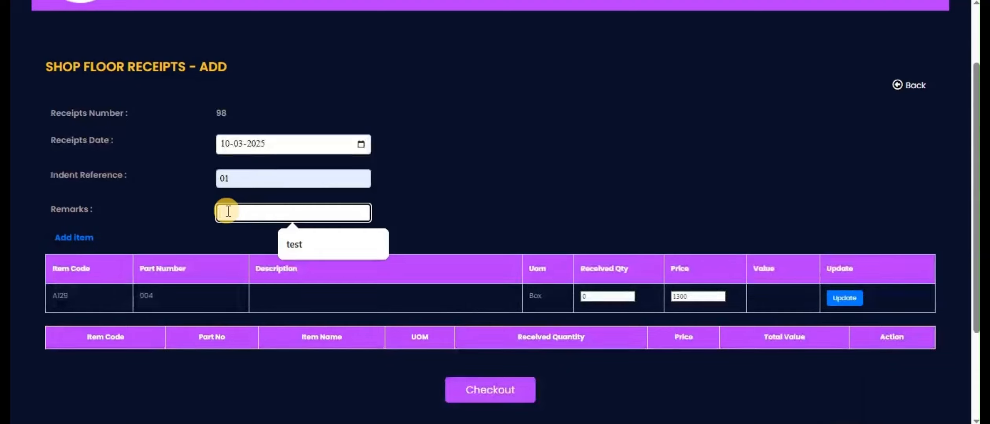
{"action": "type", "text": "received"}
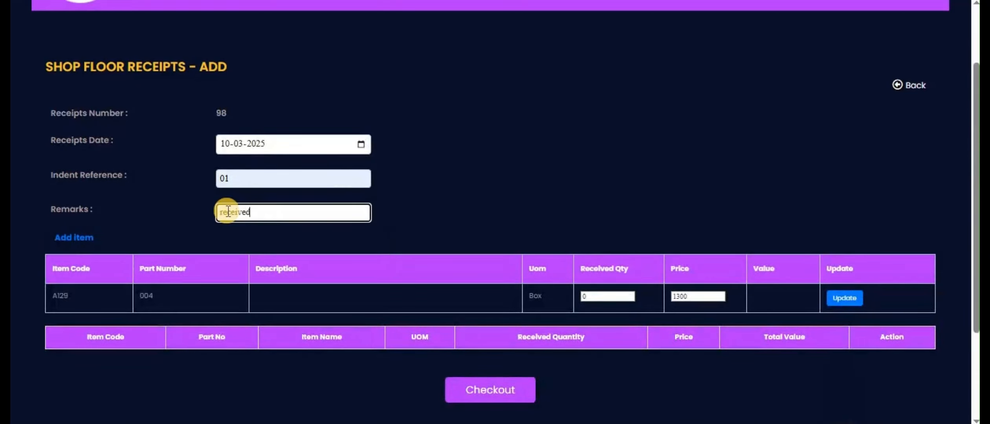
{"action": "left_click", "coordinate": [467, 223]}
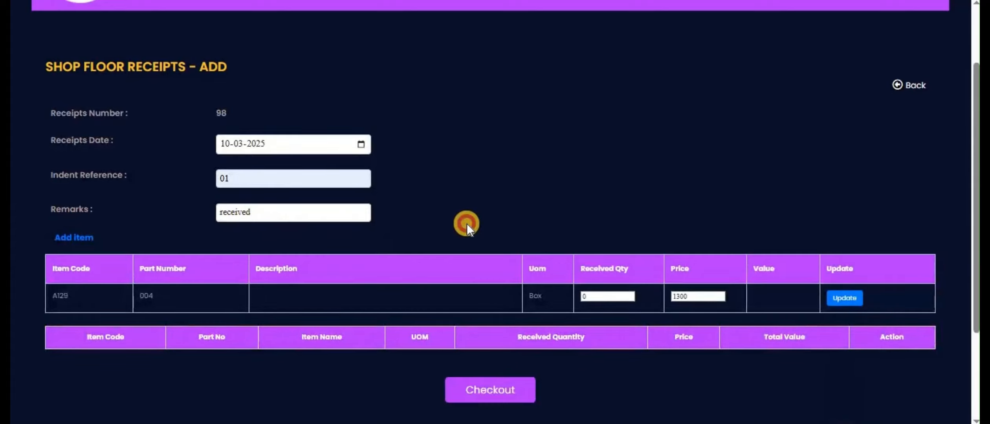
Set the received quantity of item A129 to 2, edit its price and save the line.
{"action": "double_click", "coordinate": [598, 297]}
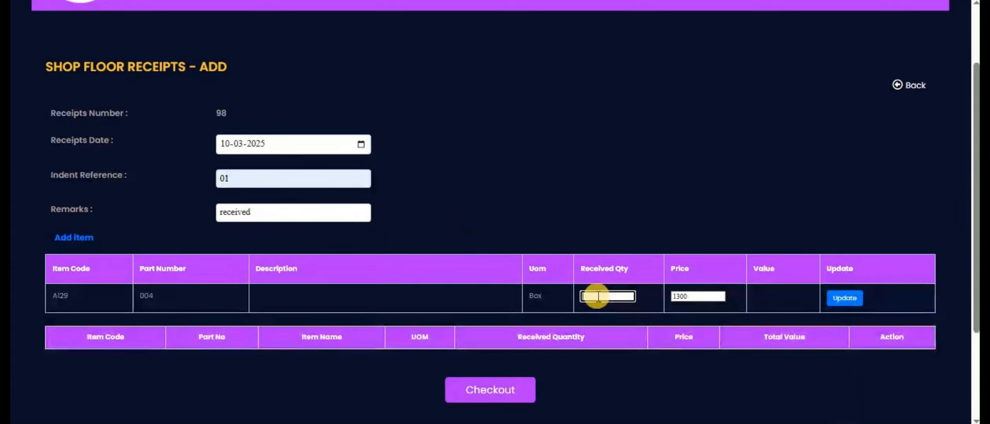
{"action": "left_click", "coordinate": [701, 296]}
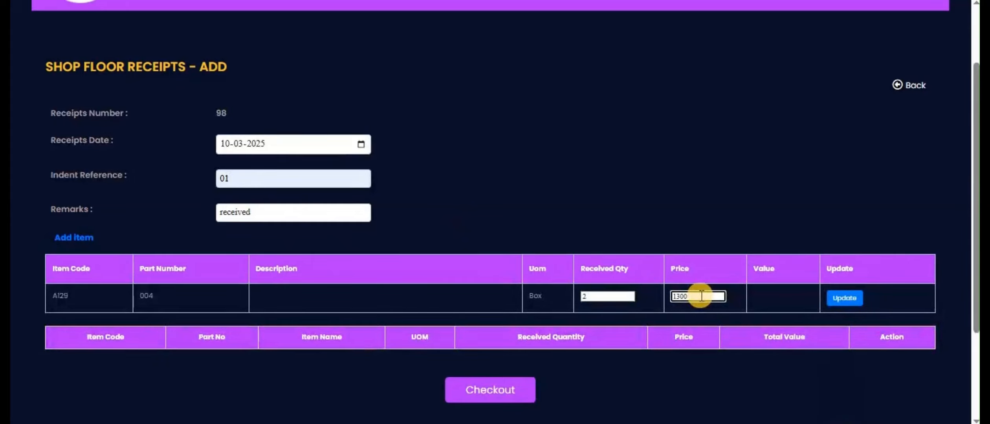
{"action": "key", "text": "BackSpace"}
{"action": "left_click", "coordinate": [840, 299]}
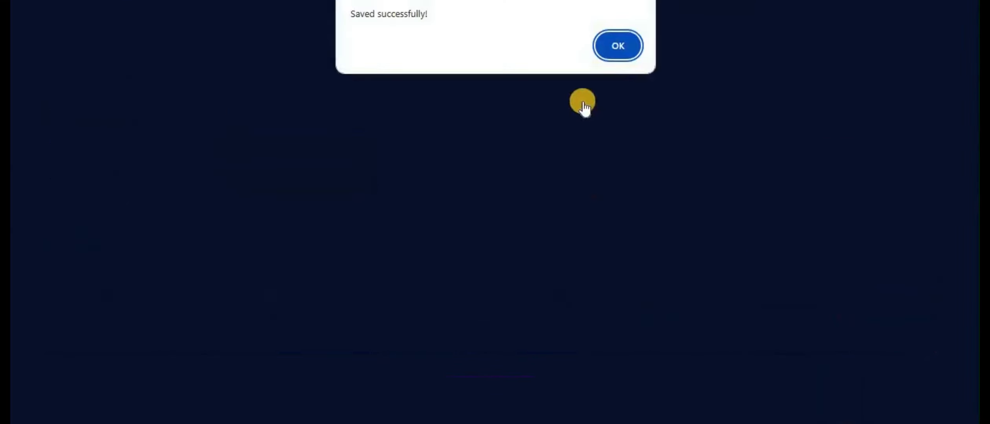
{"action": "left_click", "coordinate": [610, 44]}
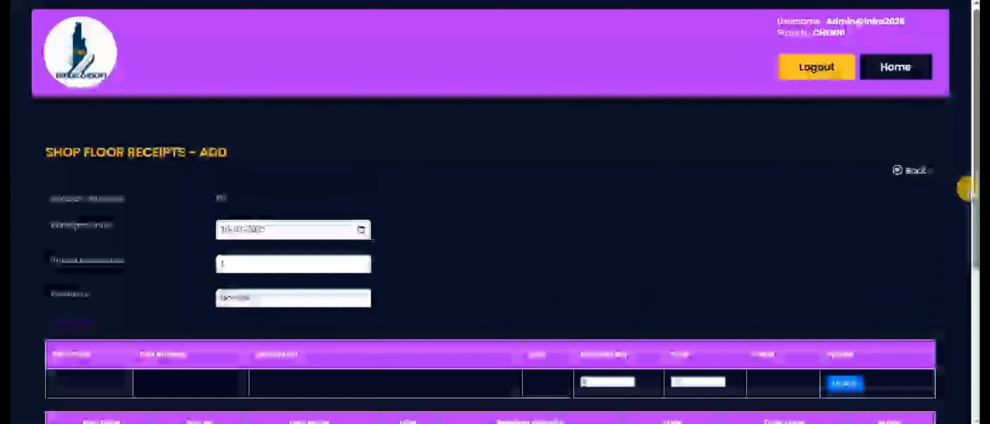
Examine the item, quantity and price details of receipt 87 and return to the receipts list.
{"action": "left_click_drag", "start_coordinate": [969, 194], "coordinate": [969, 266]}
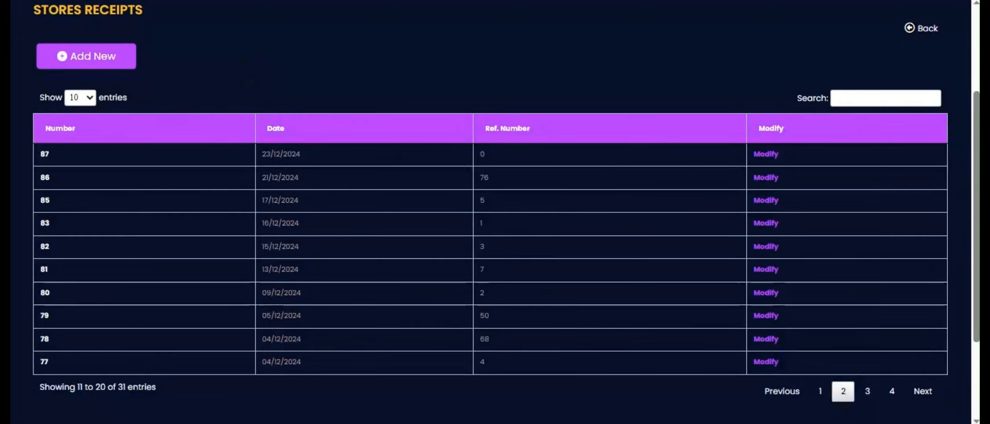
{"action": "left_click", "coordinate": [43, 154]}
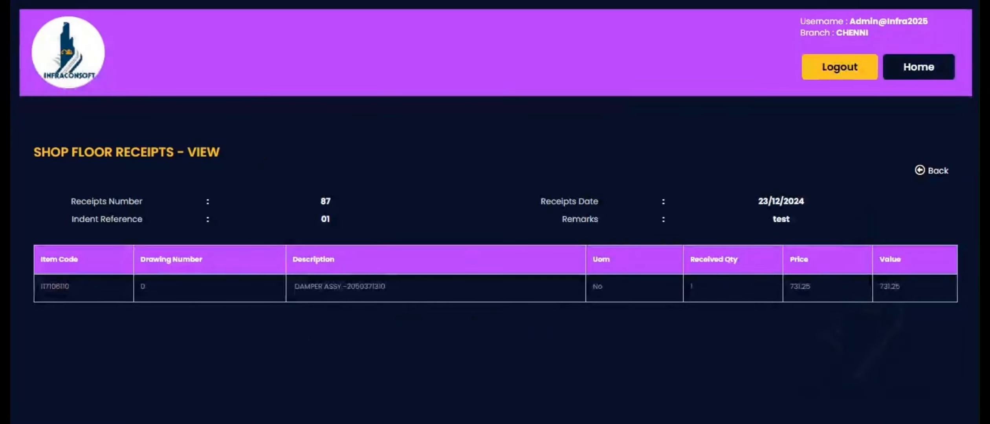
{"action": "key", "text": "alt+Left"}
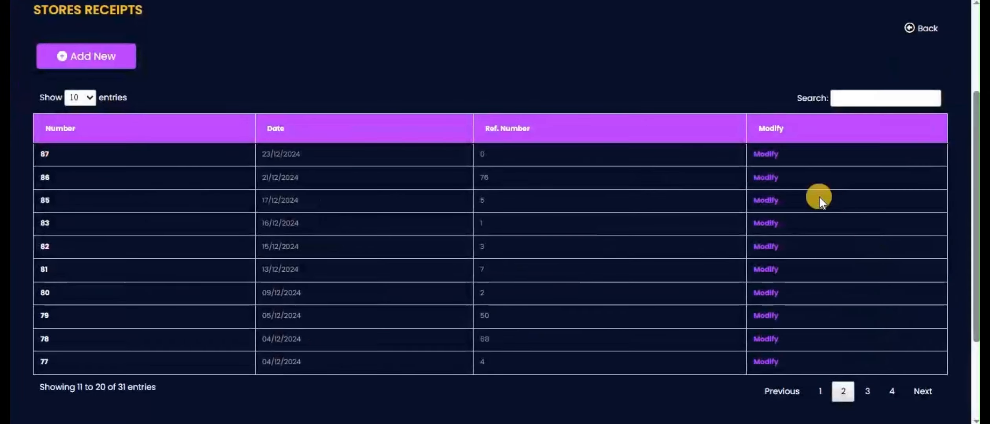
Change the indent reference of receipt 87 to 02, update the record and check it out.
{"action": "left_click", "coordinate": [769, 155]}
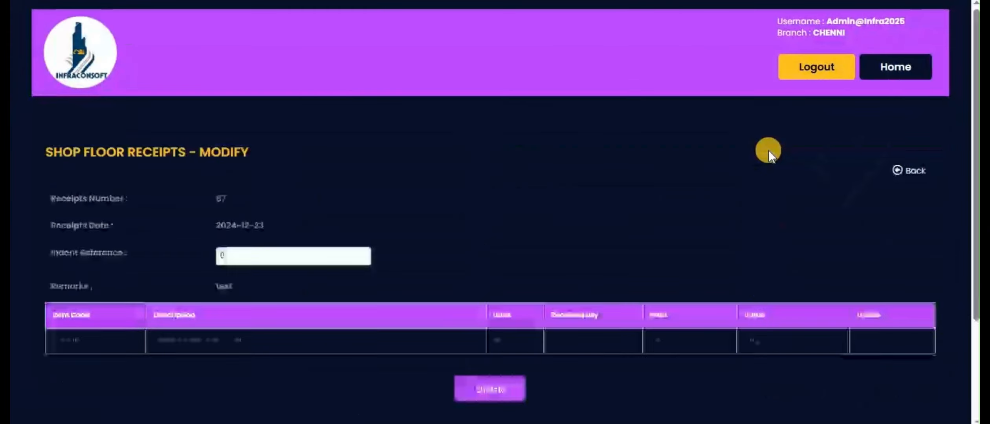
{"action": "left_click", "coordinate": [267, 252]}
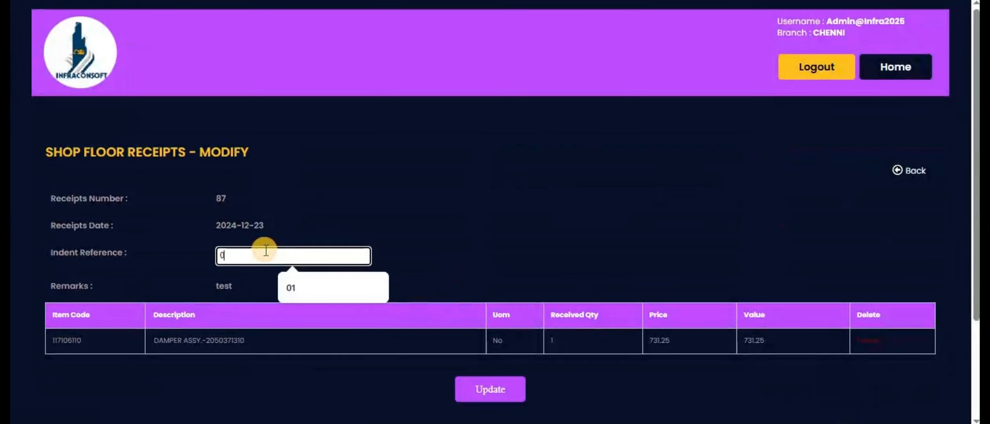
{"action": "type", "text": "2"}
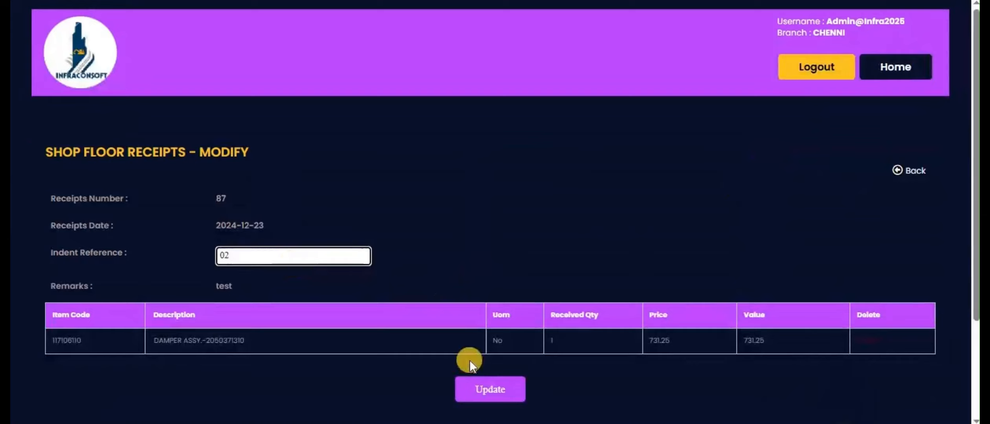
{"action": "left_click", "coordinate": [497, 387]}
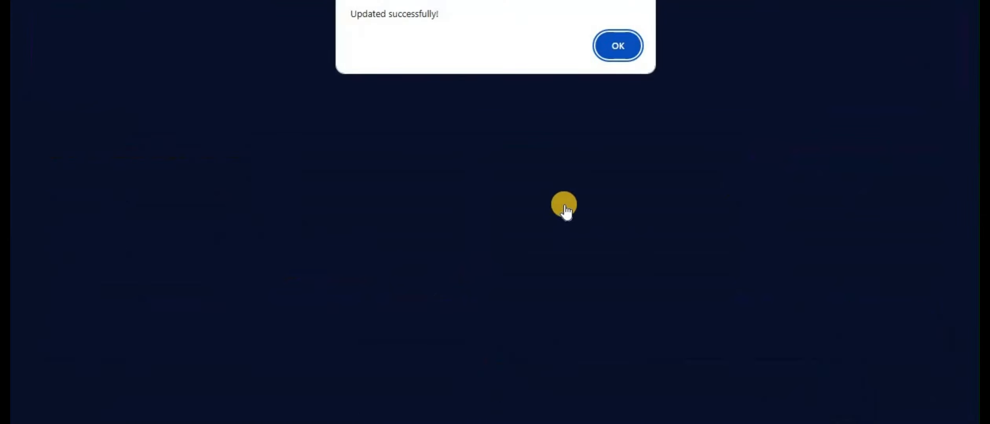
{"action": "left_click", "coordinate": [618, 46]}
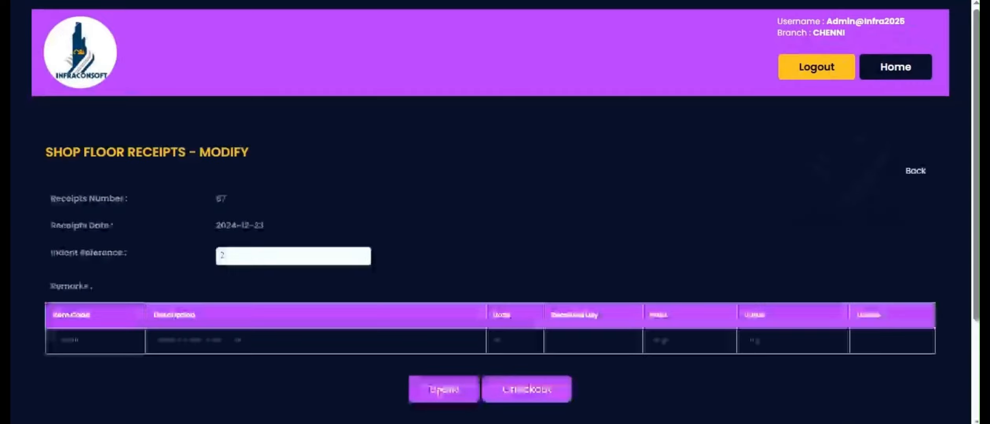
{"action": "left_click", "coordinate": [511, 389]}
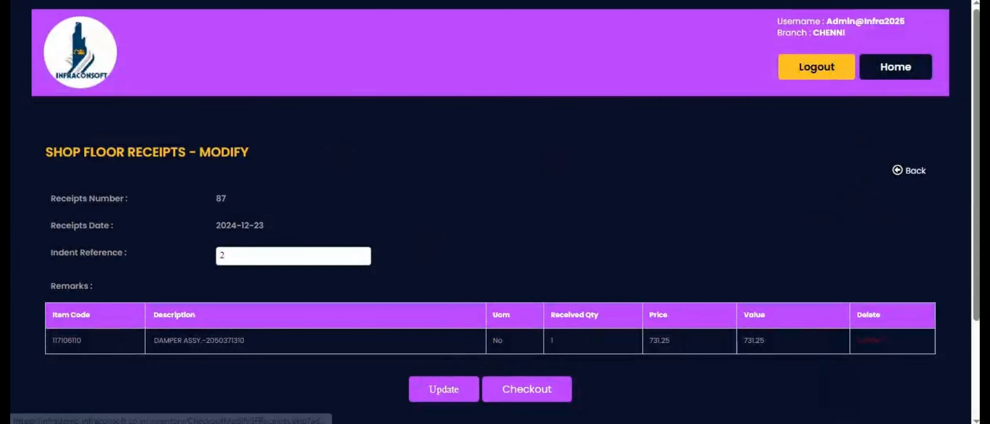
Return to the home page, open the inventory transaction modules and highlight Store Requisition, Stores Issue and Stores Receipt.
{"action": "scroll", "coordinate": [198, 140], "scroll_direction": "down", "scroll_amount": 2}
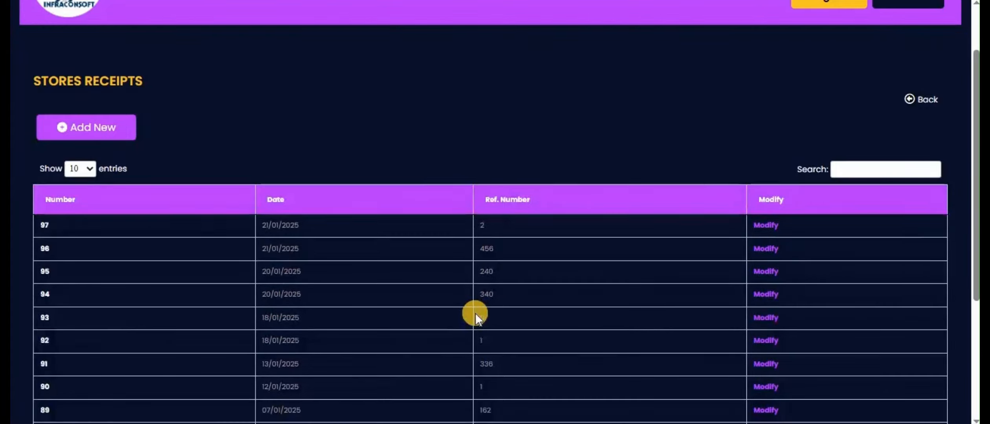
{"action": "scroll", "coordinate": [475, 313], "scroll_direction": "down", "scroll_amount": 2}
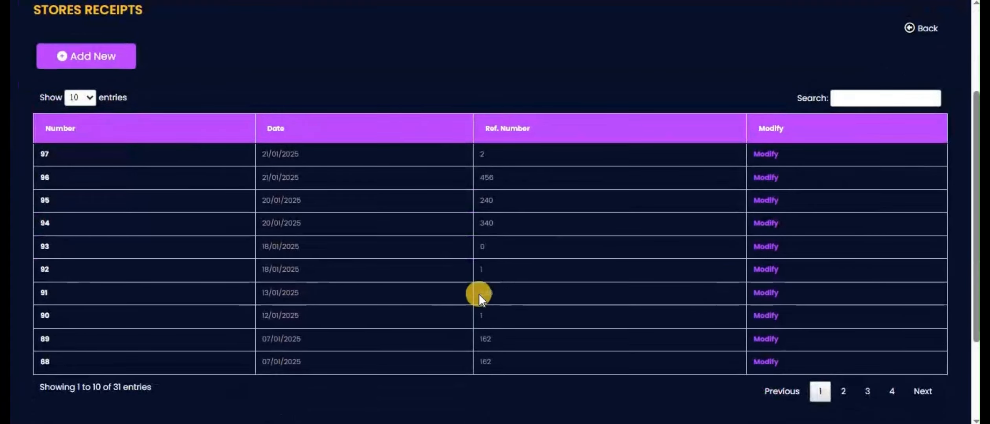
{"action": "scroll", "coordinate": [479, 293], "scroll_direction": "up", "scroll_amount": 2}
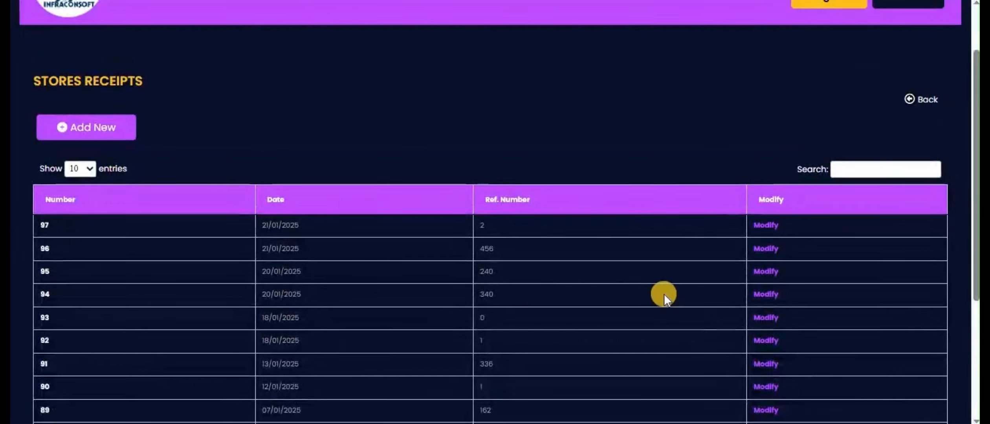
{"action": "scroll", "coordinate": [664, 292], "scroll_direction": "up", "scroll_amount": 2}
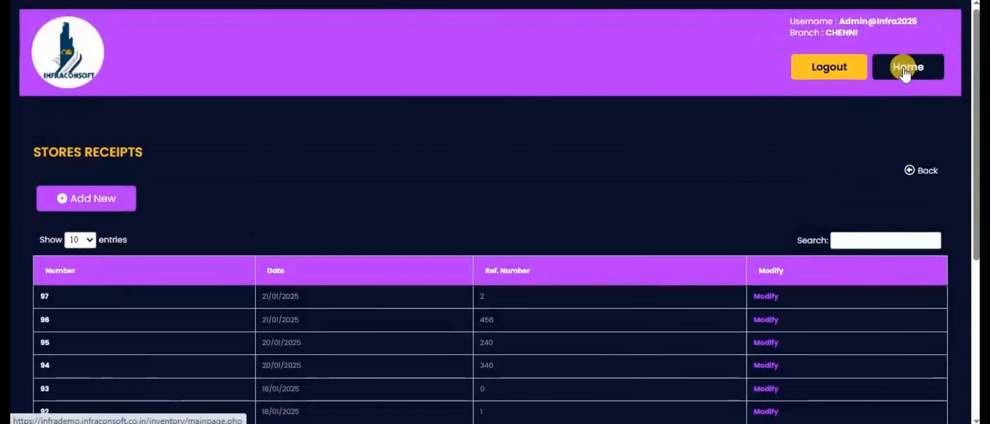
{"action": "left_click", "coordinate": [905, 73]}
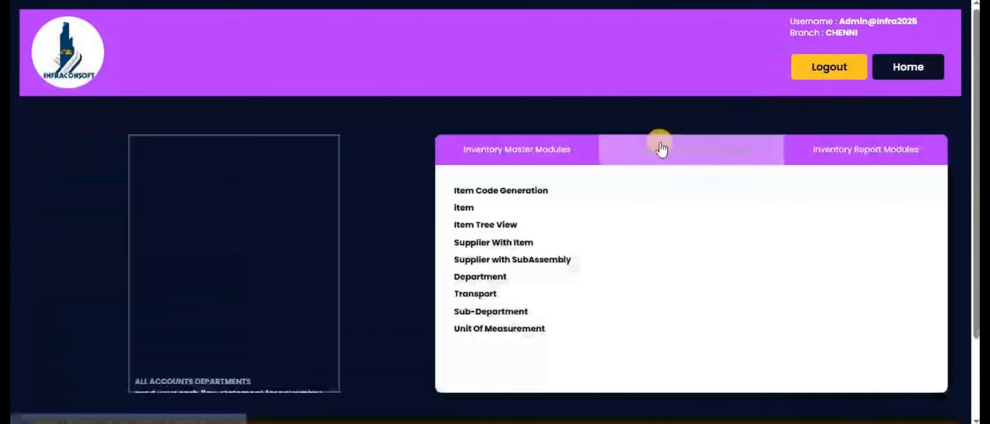
{"action": "left_click", "coordinate": [659, 147]}
{"action": "left_click_drag", "start_coordinate": [528, 242], "coordinate": [450, 203]}
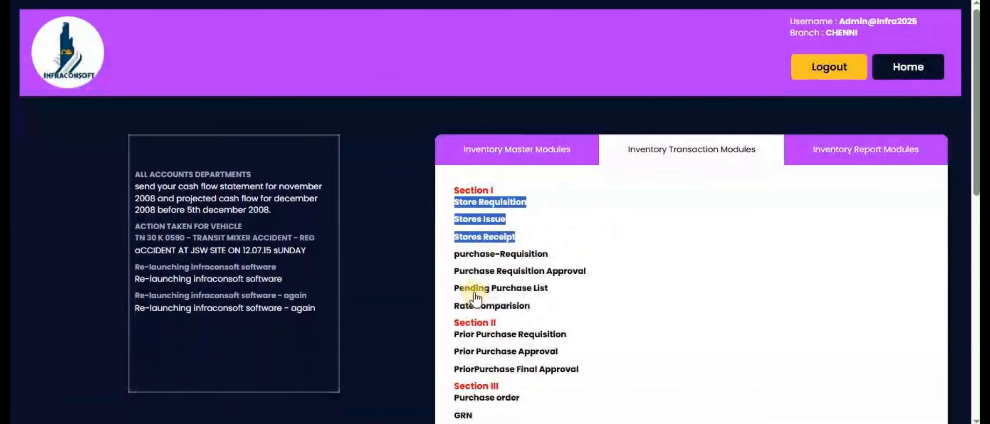